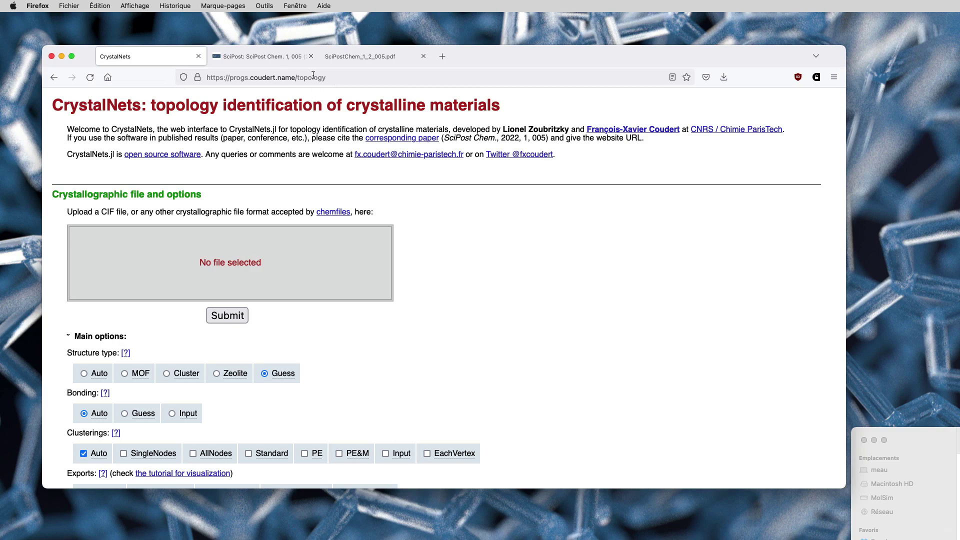
- Review the CrystalNets.jl article page and the processing-time comparison figure in its PDF, and return to the CrystalNets page
{"action": "left_click", "coordinate": [281, 57]}
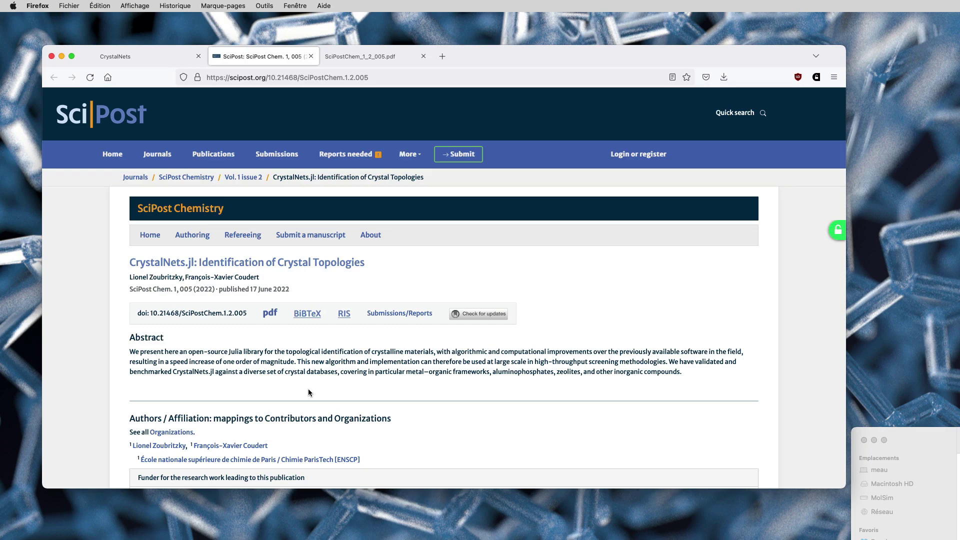
{"action": "left_click", "coordinate": [364, 50]}
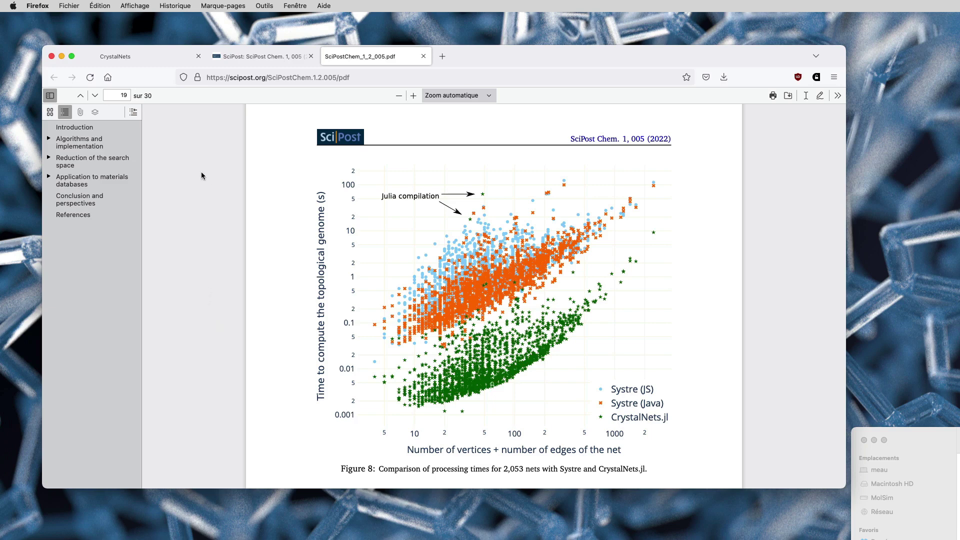
{"action": "left_click", "coordinate": [157, 60]}
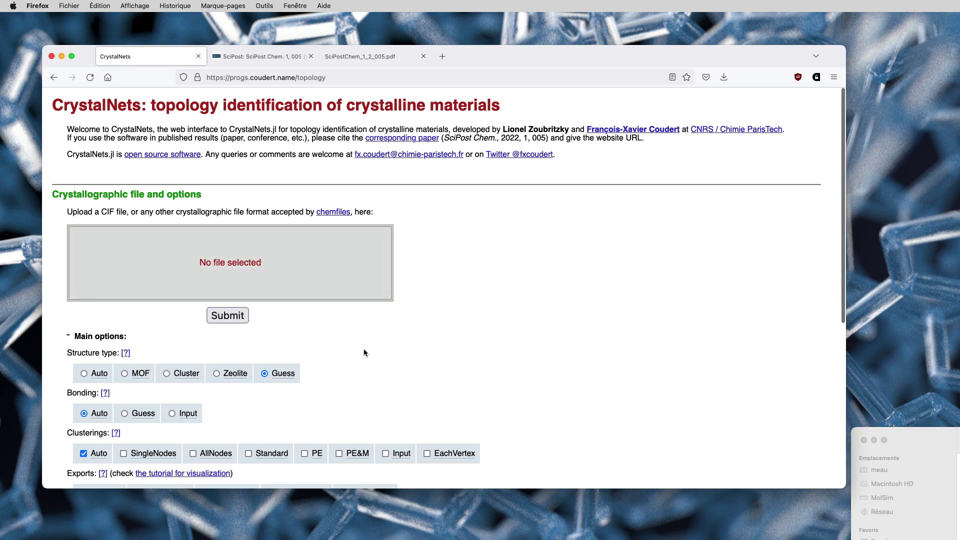
- Review the main options, expand the additional options and look through the settings down to Ignore types
{"action": "scroll", "coordinate": [364, 353], "scroll_direction": "down", "scroll_amount": 3}
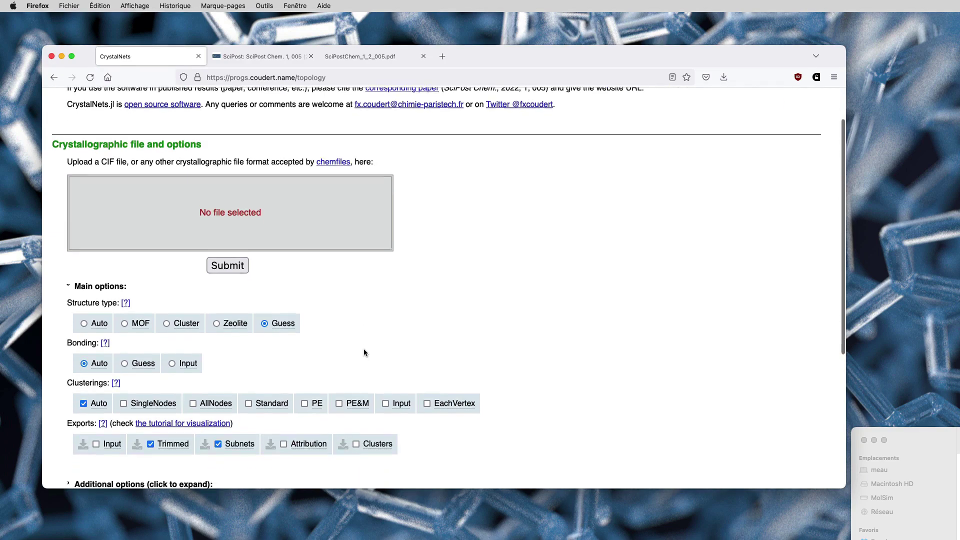
{"action": "scroll", "coordinate": [265, 389], "scroll_direction": "down", "scroll_amount": 5}
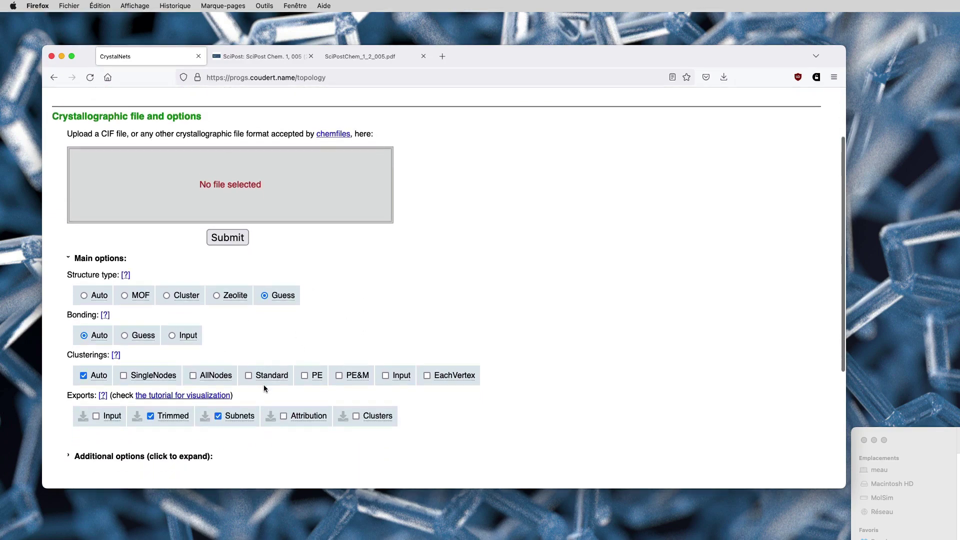
{"action": "left_click", "coordinate": [199, 358]}
{"action": "scroll", "coordinate": [210, 367], "scroll_direction": "down", "scroll_amount": 1}
{"action": "scroll", "coordinate": [218, 375], "scroll_direction": "down", "scroll_amount": 10}
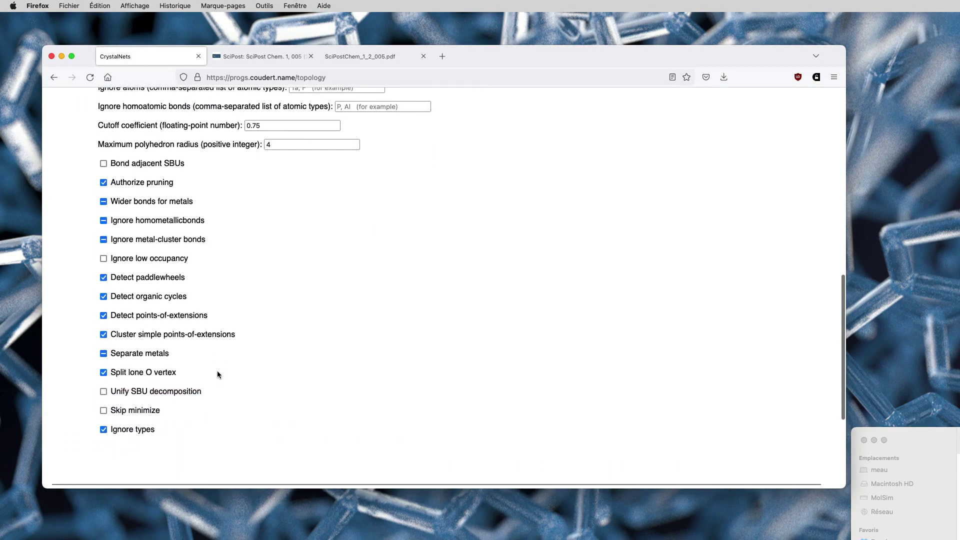
{"action": "scroll", "coordinate": [217, 370], "scroll_direction": "up", "scroll_amount": 5}
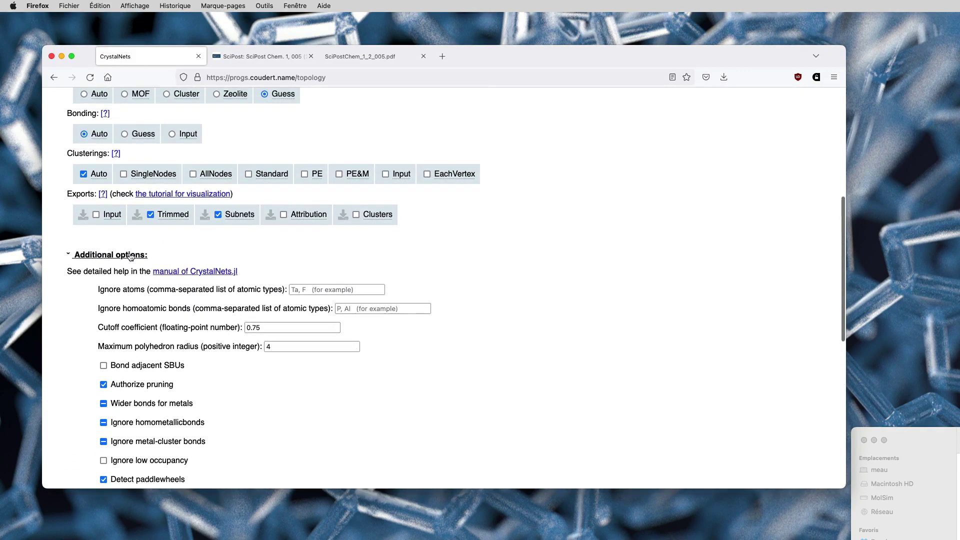
- Consult the Options section of the CrystalNets.jl manual, return to the CrystalNets page and collapse the additional options
{"action": "left_click", "coordinate": [176, 272]}
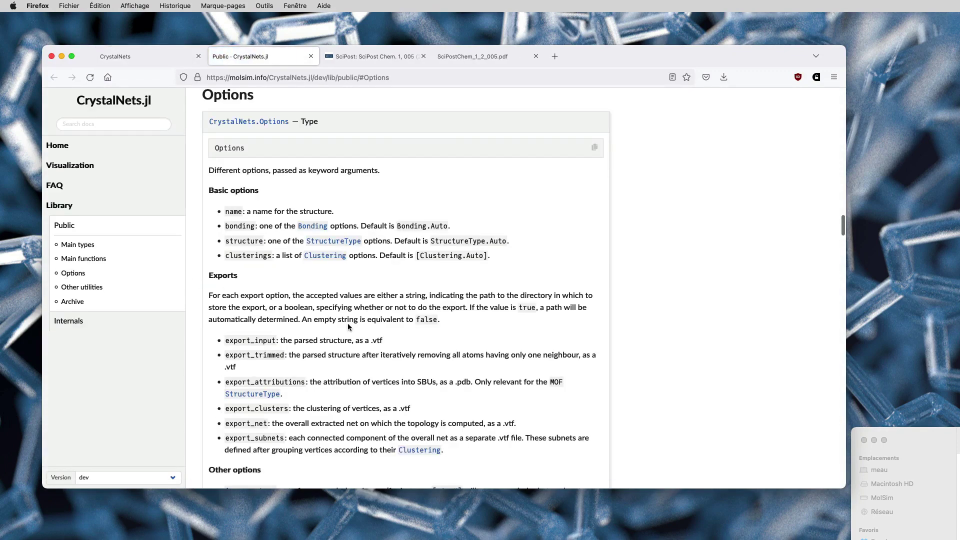
{"action": "left_click", "coordinate": [155, 58]}
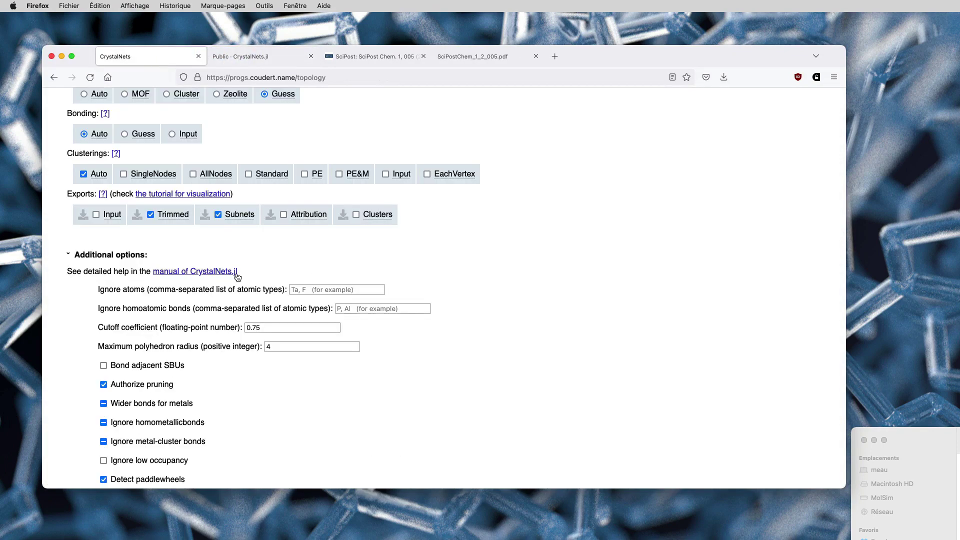
{"action": "scroll", "coordinate": [235, 275], "scroll_direction": "up", "scroll_amount": 3}
{"action": "left_click", "coordinate": [106, 316]}
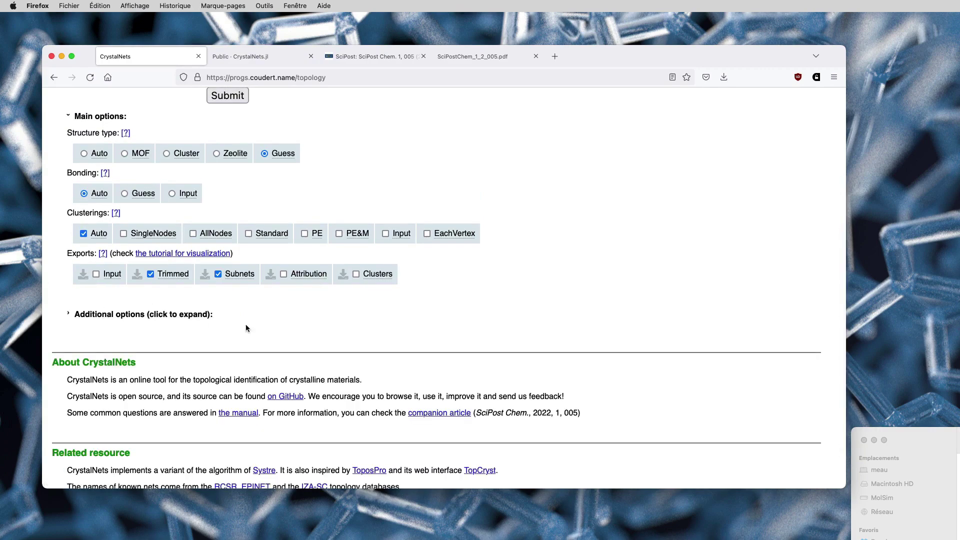
- Upload HKUST-1.cif and submit it for topology identification with the default options
{"action": "scroll", "coordinate": [246, 328], "scroll_direction": "up", "scroll_amount": 5}
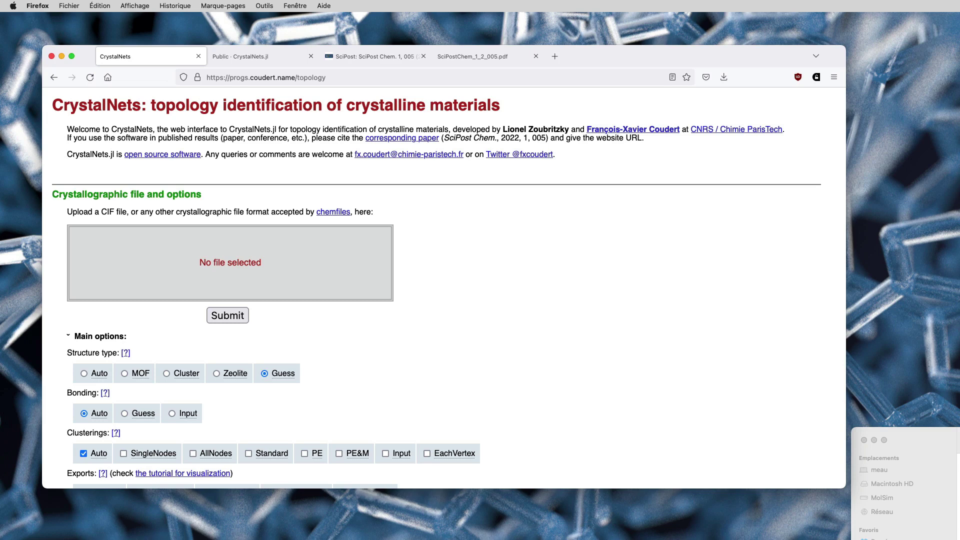
{"action": "left_click_drag", "start_coordinate": [271, 270], "coordinate": [231, 262]}
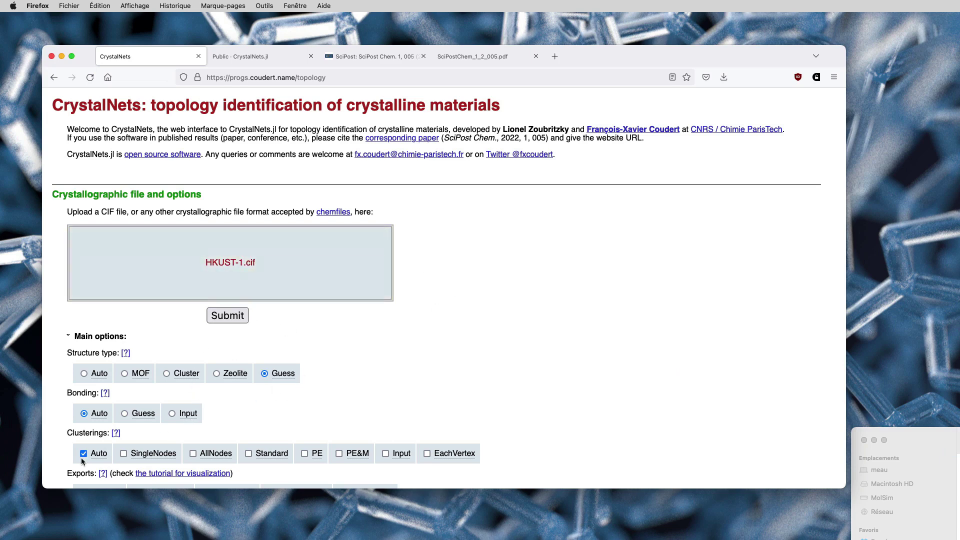
{"action": "left_click", "coordinate": [234, 321]}
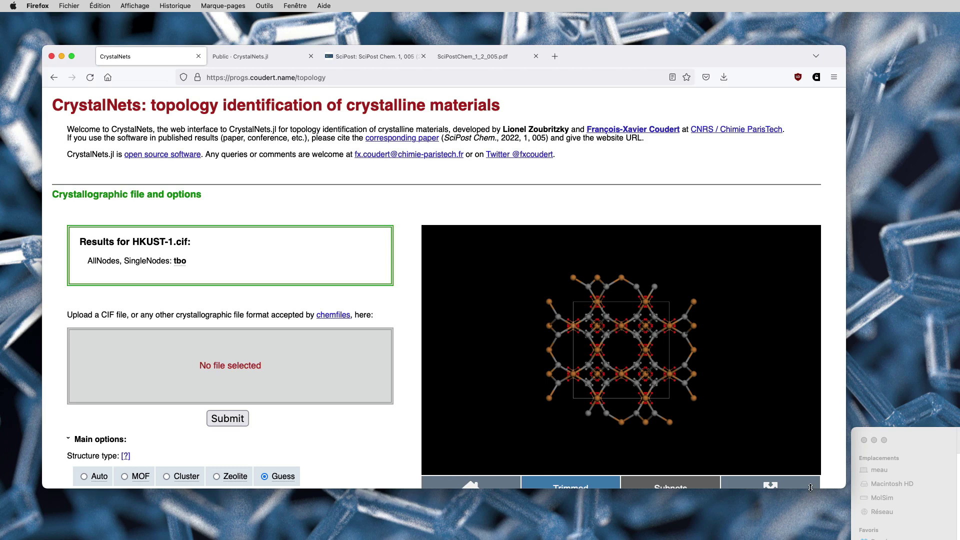
- Make the browser window taller and inspect the trimmed HKUST-1 framework up close in the 3D viewer
{"action": "left_click_drag", "start_coordinate": [811, 487], "coordinate": [810, 534]}
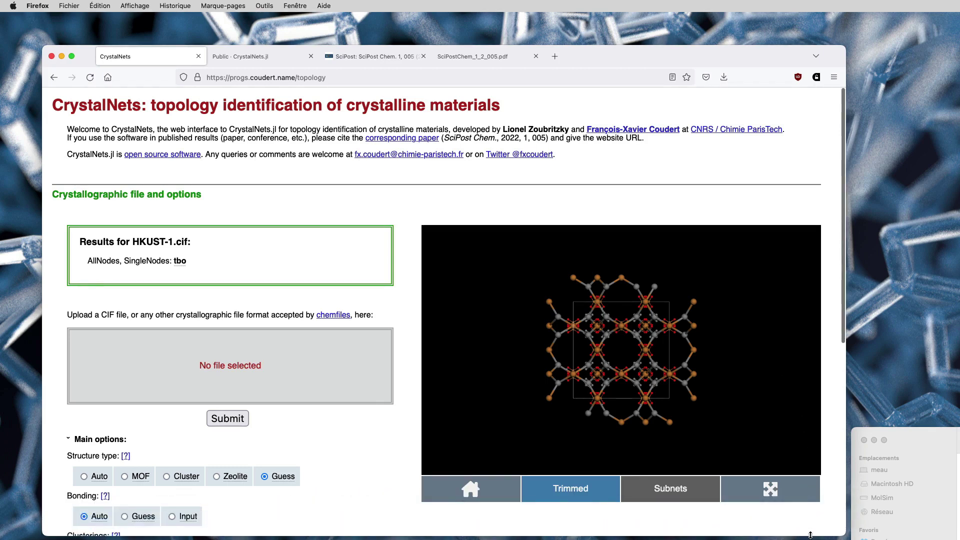
{"action": "scroll", "coordinate": [633, 359], "scroll_direction": "down", "scroll_amount": 2}
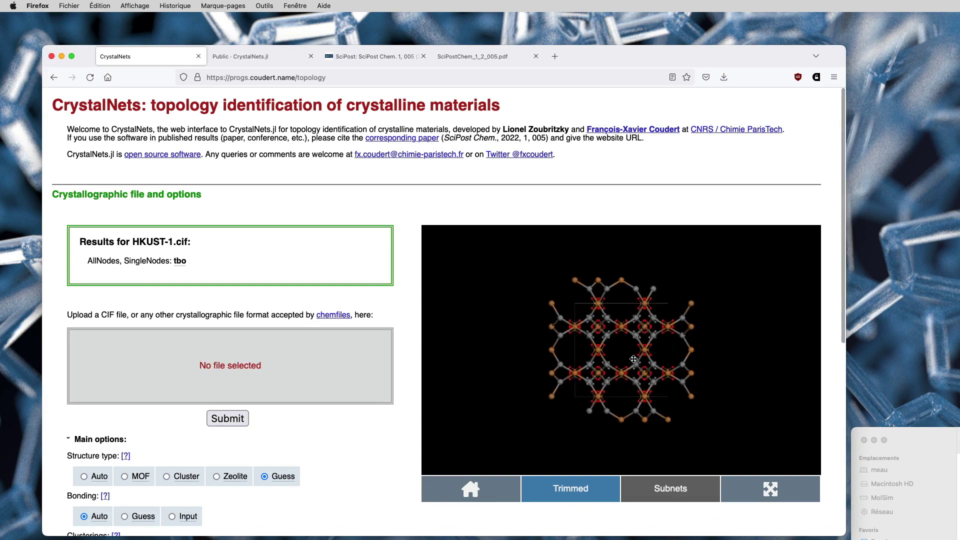
{"action": "scroll", "coordinate": [633, 359], "scroll_direction": "up", "scroll_amount": 3}
{"action": "mouse_move", "coordinate": [660, 357]}
{"action": "left_mouse_down"}
{"action": "mouse_move", "coordinate": [607, 355]}
{"action": "mouse_move", "coordinate": [662, 356]}
{"action": "left_mouse_up"}
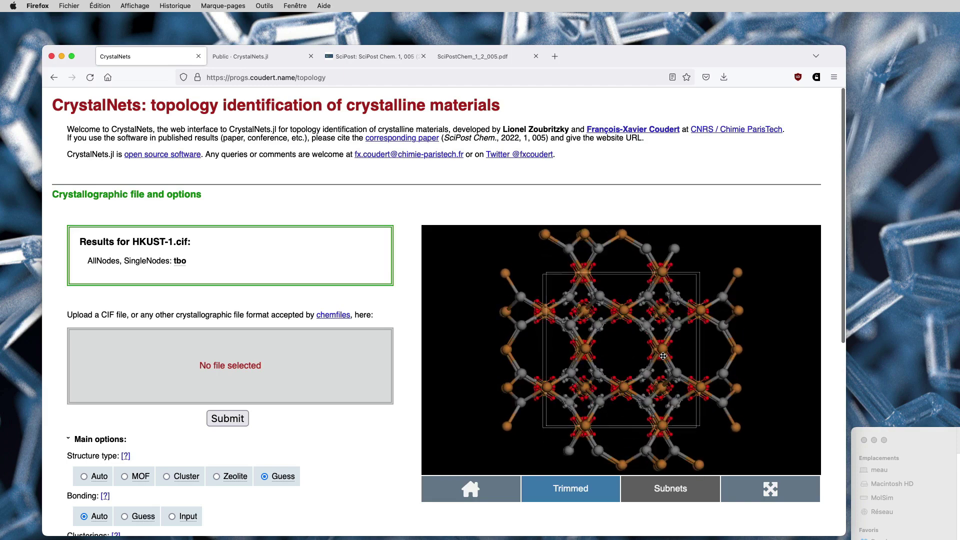
- Reveal the AllNodes and SingleNodes subnet views offered for the HKUST-1 structure
{"action": "left_click", "coordinate": [632, 493]}
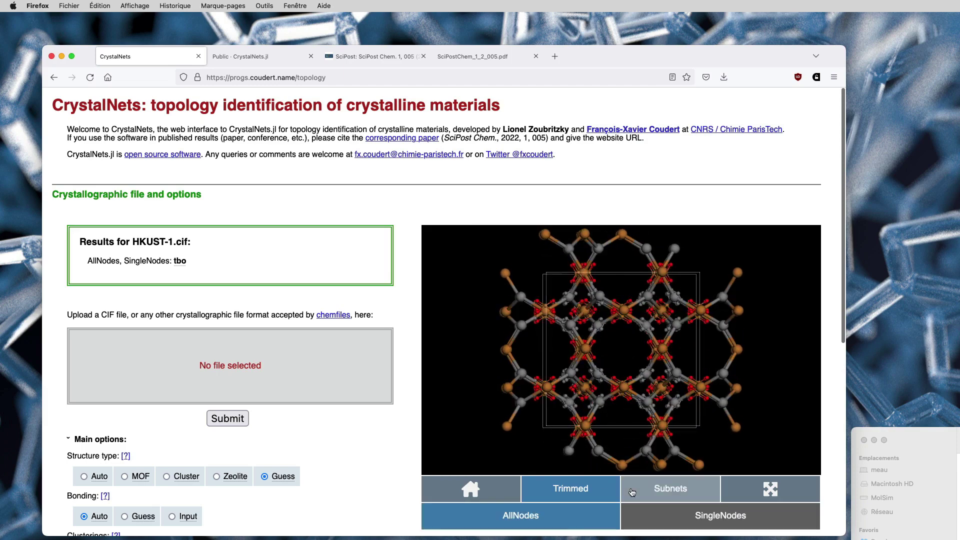
{"action": "left_click", "coordinate": [570, 524]}
{"action": "left_click", "coordinate": [570, 523]}
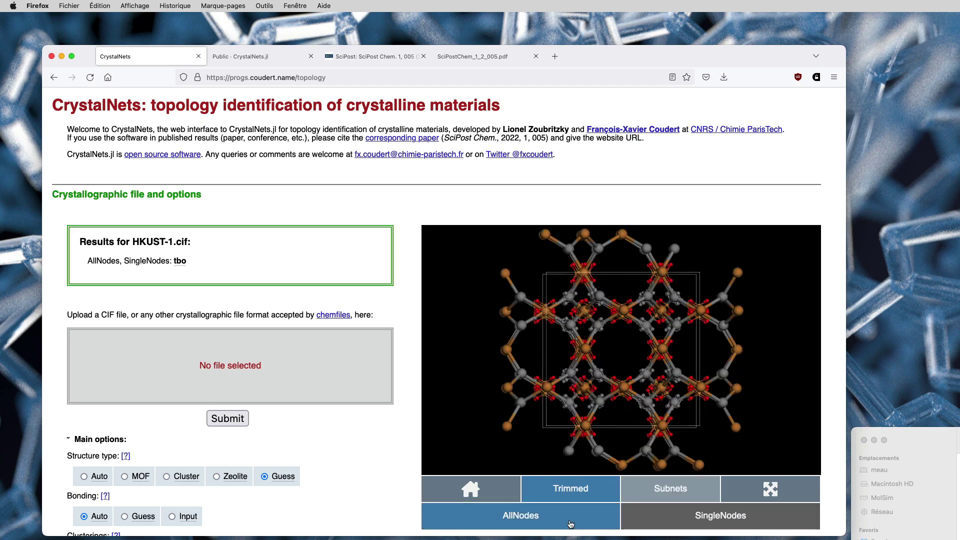
{"action": "left_click", "coordinate": [570, 524]}
{"action": "left_click", "coordinate": [570, 524]}
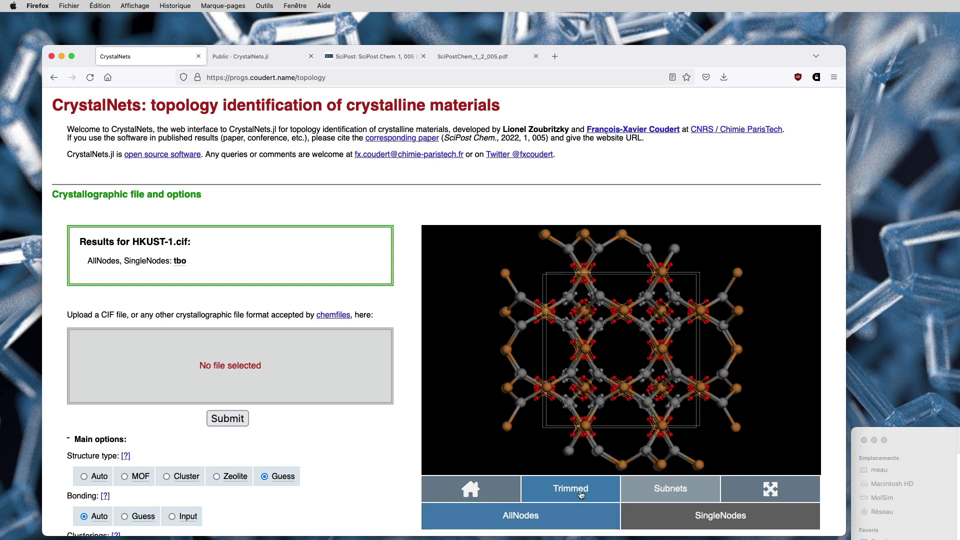
{"action": "scroll", "coordinate": [655, 307], "scroll_direction": "up", "scroll_amount": 1}
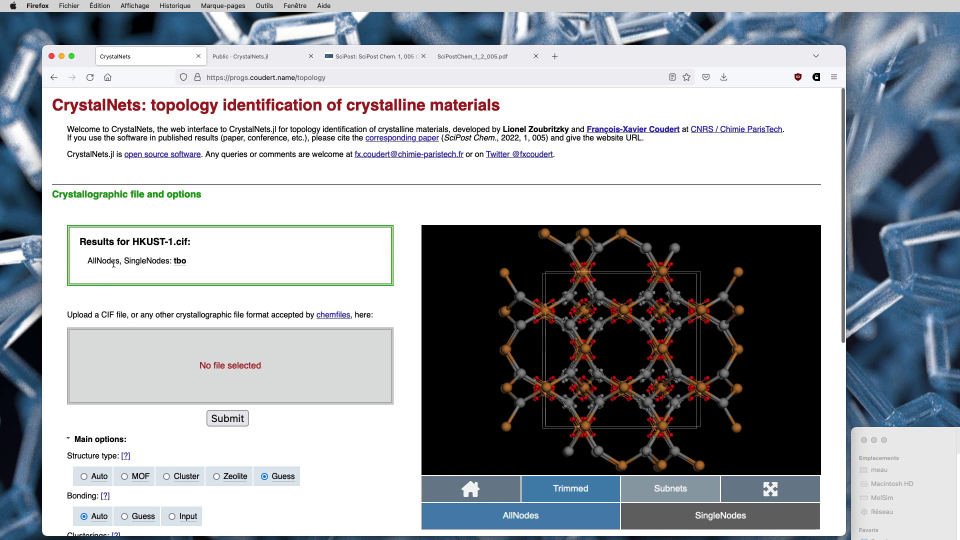
- Open the RCSR entry for the tbo net, enlarge its picture and return to the CrystalNets results
{"action": "mouse_move", "coordinate": [180, 271]}
{"action": "left_click", "coordinate": [180, 260]}
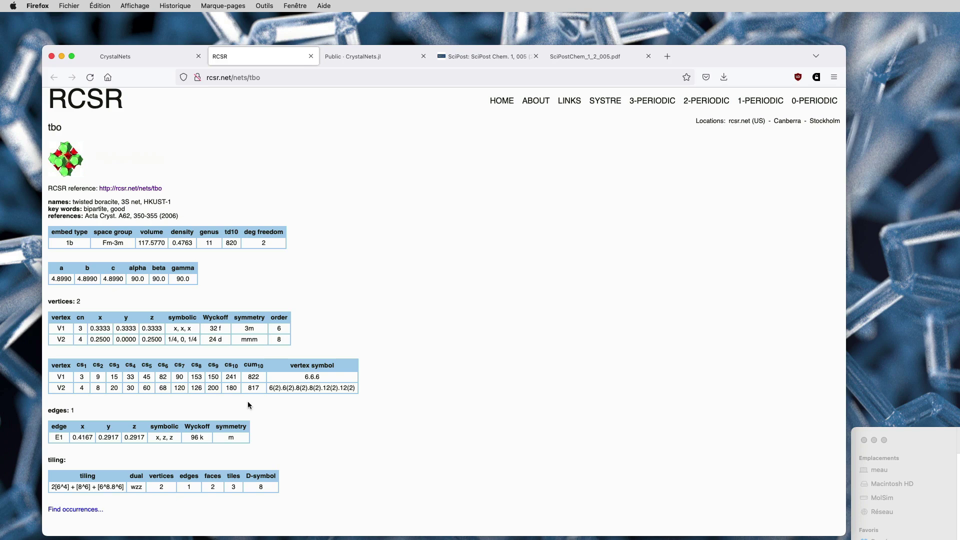
{"action": "left_click", "coordinate": [79, 160]}
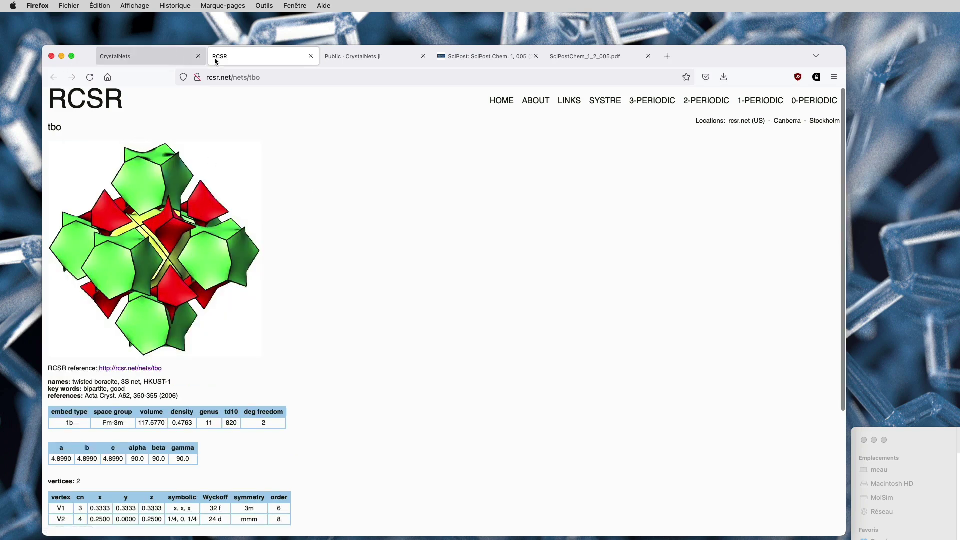
{"action": "left_click", "coordinate": [160, 53]}
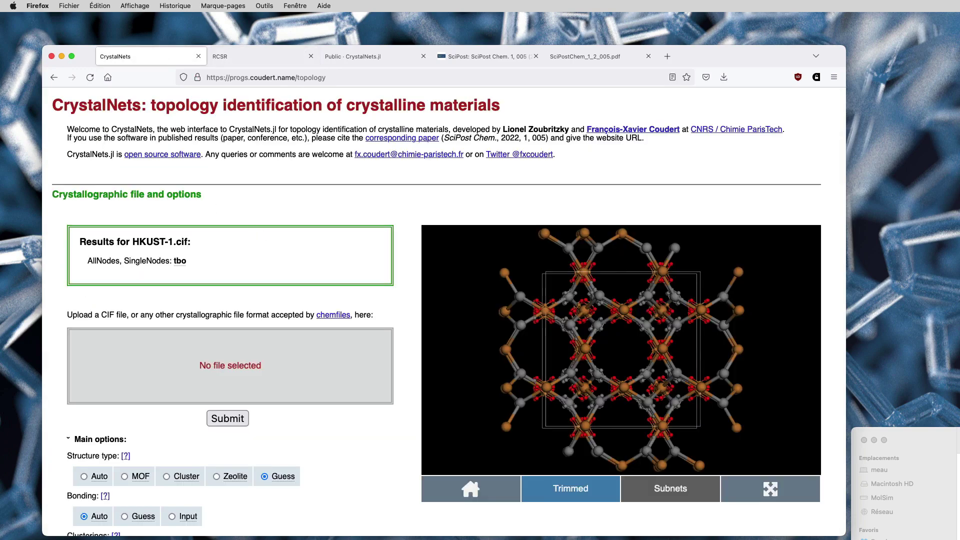
- Upload HKUST-1-with-solvent.cif and submit it for topology identification
{"action": "left_click_drag", "start_coordinate": [235, 305], "coordinate": [239, 372]}
{"action": "left_click", "coordinate": [225, 419]}
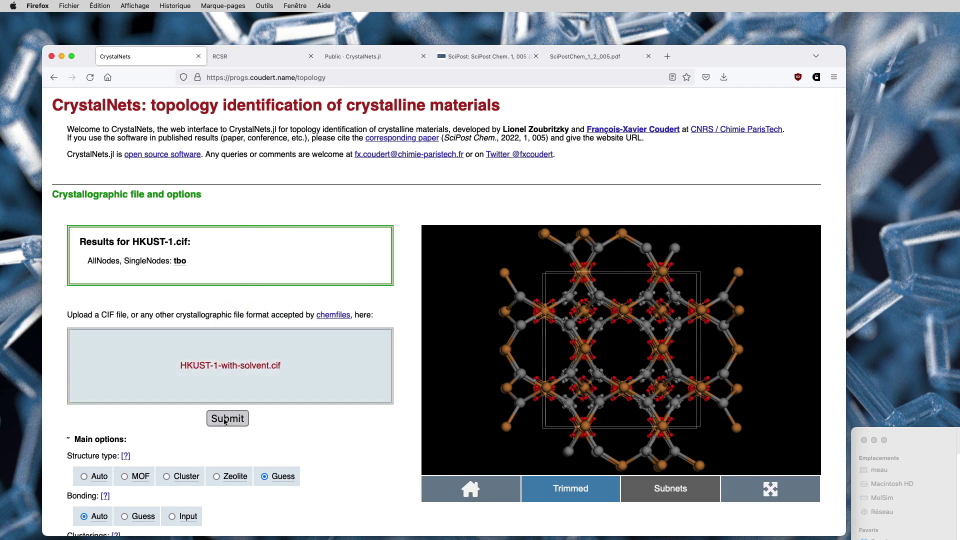
{"action": "left_click", "coordinate": [225, 419]}
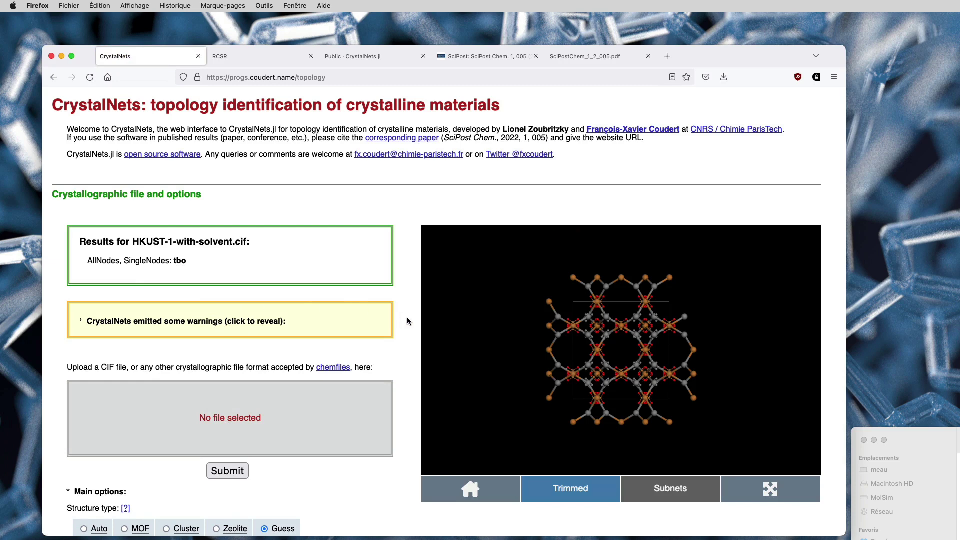
- Inspect the solvent-containing HKUST-1 structure in 3D, expand the emitted warnings and highlight the one about possible solvent residues
{"action": "scroll", "coordinate": [607, 361], "scroll_direction": "up", "scroll_amount": 3}
{"action": "scroll", "coordinate": [606, 361], "scroll_direction": "up", "scroll_amount": 2}
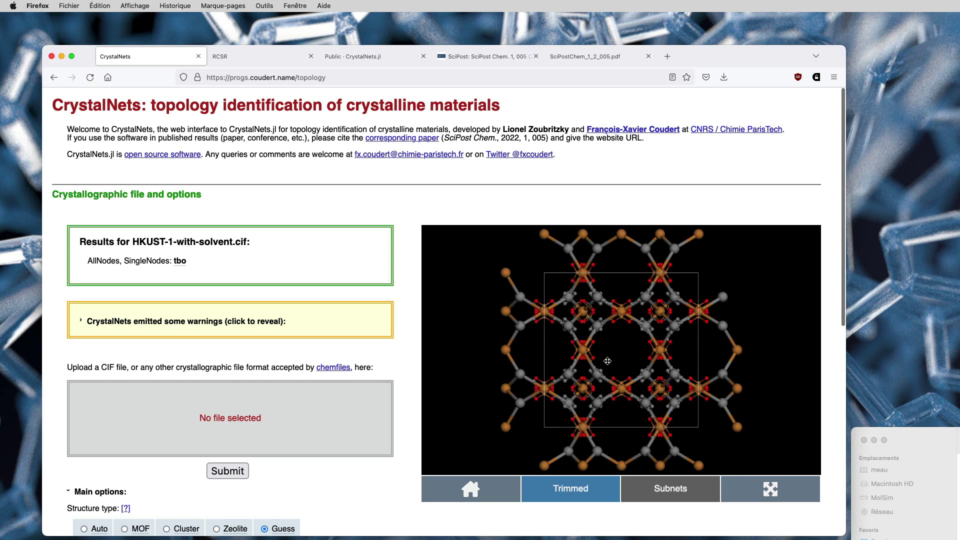
{"action": "left_click", "coordinate": [133, 326]}
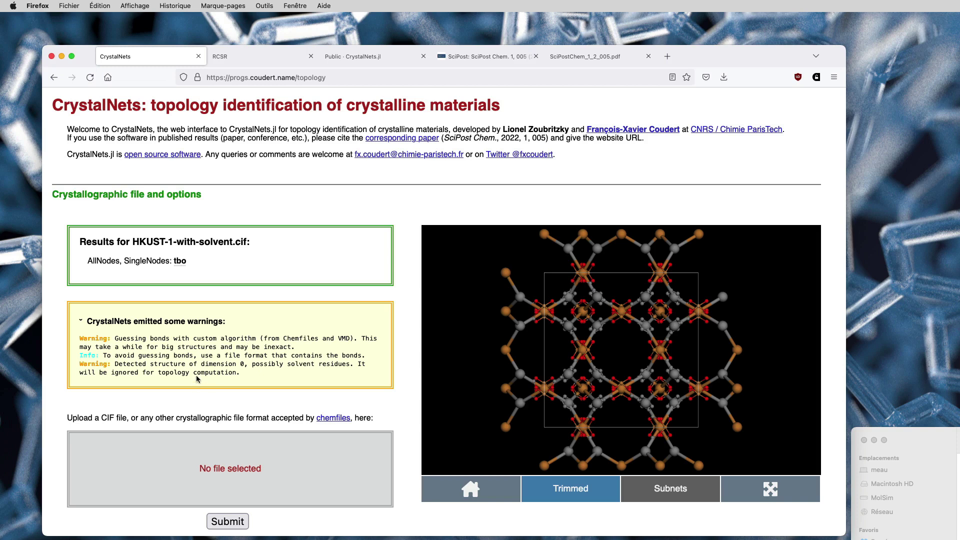
{"action": "triple_click", "coordinate": [214, 368]}
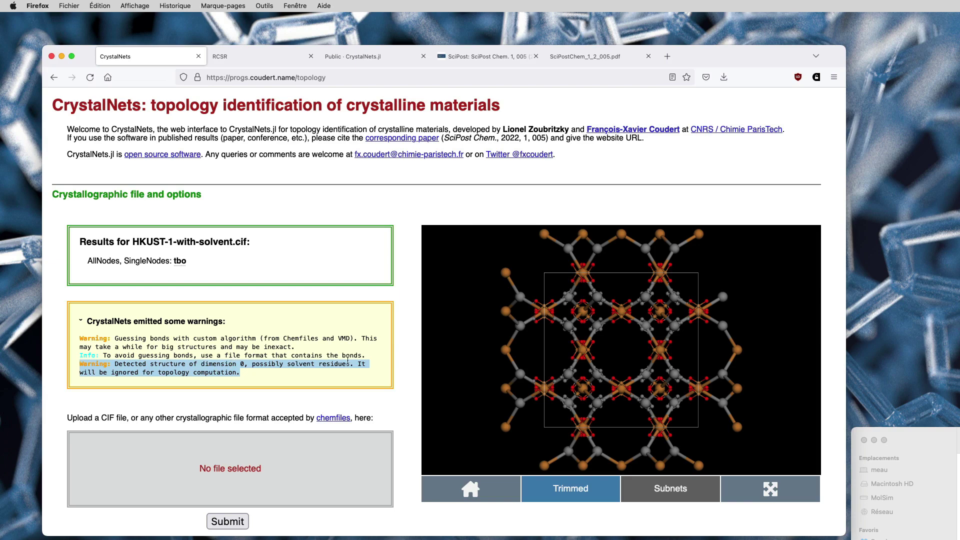
{"action": "scroll", "coordinate": [623, 355], "scroll_direction": "up", "scroll_amount": 1}
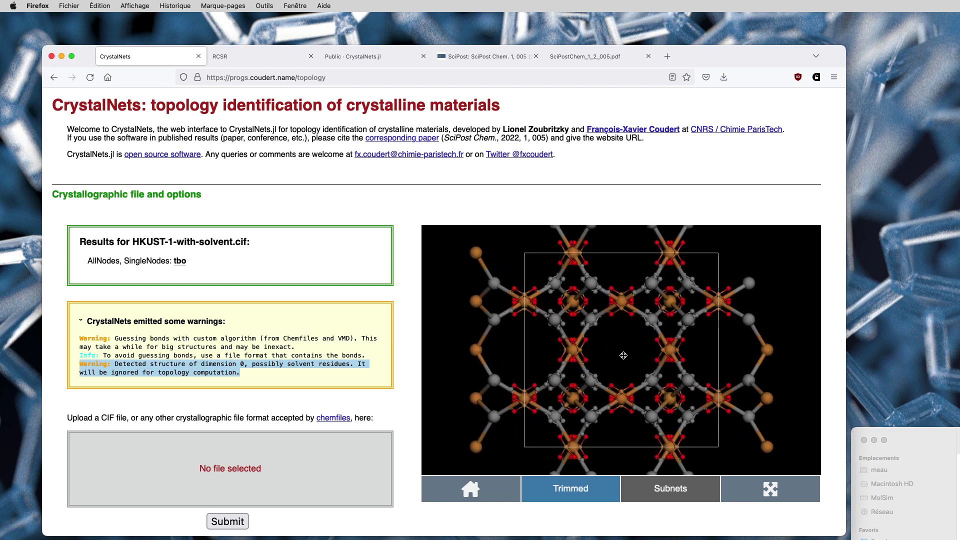
{"action": "mouse_move", "coordinate": [643, 363]}
{"action": "left_mouse_down"}
{"action": "mouse_move", "coordinate": [628, 365]}
{"action": "mouse_move", "coordinate": [644, 363]}
{"action": "left_mouse_up"}
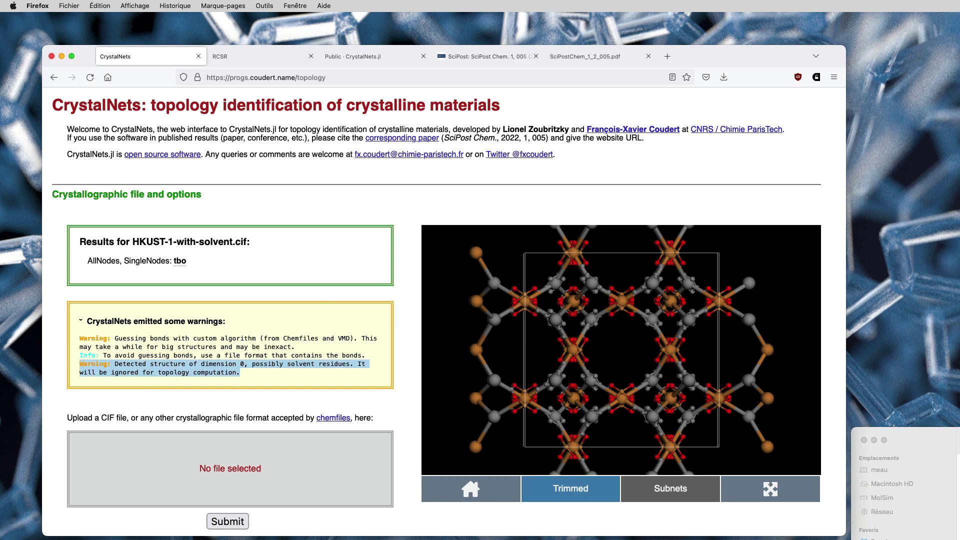
- Upload MOF-14.cif and submit it for topology identification
{"action": "left_click_drag", "start_coordinate": [563, 321], "coordinate": [255, 469]}
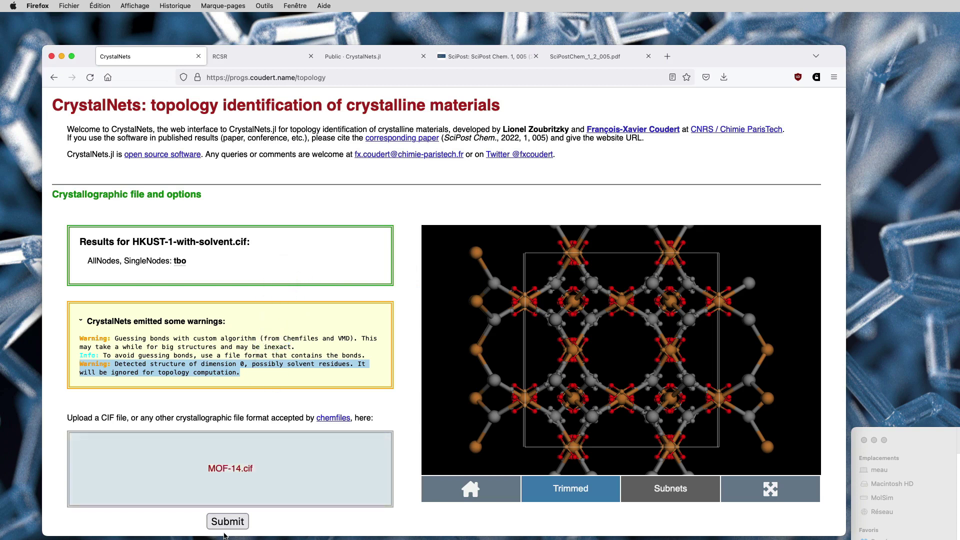
{"action": "left_click", "coordinate": [227, 522]}
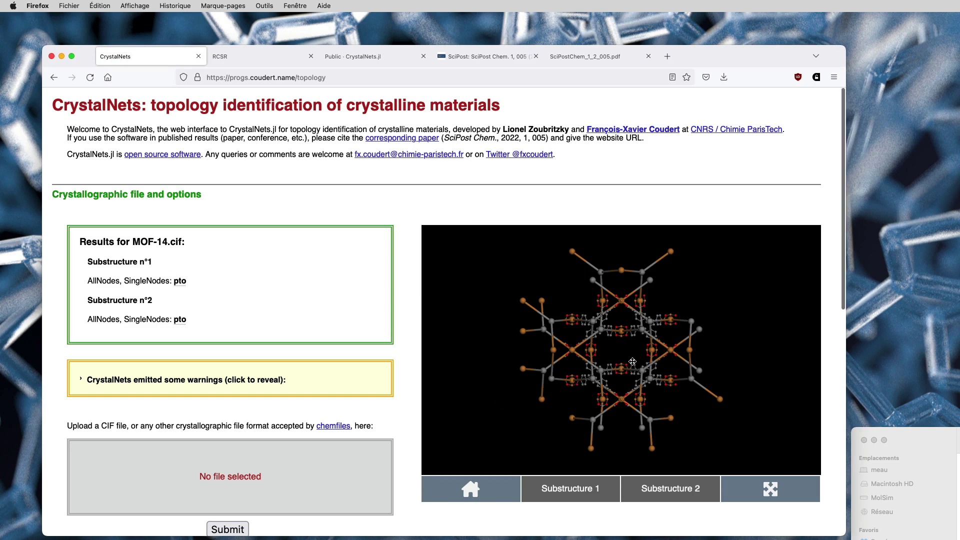
- Rotate and enlarge the MOF-14 structure, and hide the trimmed framework of both substructures so only their nets are drawn
{"action": "left_click_drag", "start_coordinate": [633, 361], "coordinate": [615, 364]}
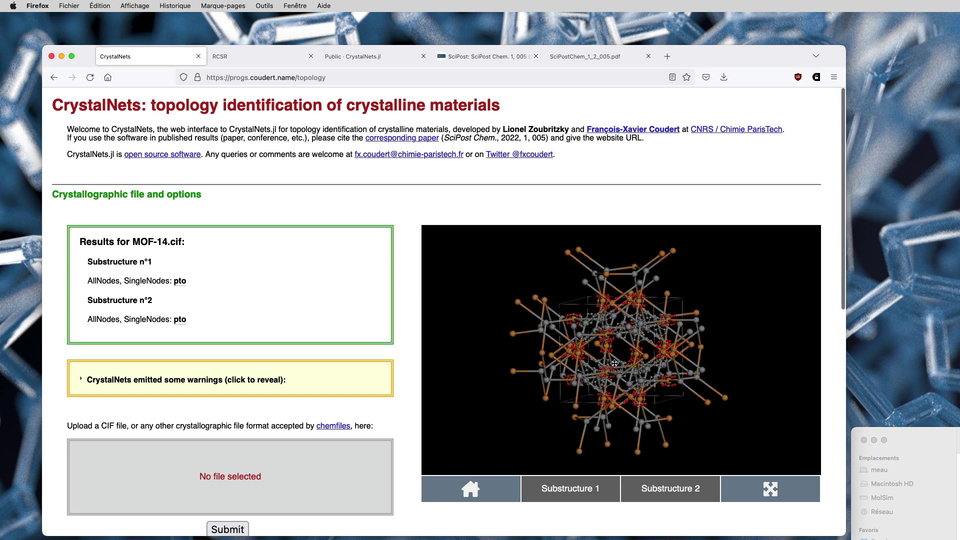
{"action": "scroll", "coordinate": [615, 363], "scroll_direction": "up", "scroll_amount": 5}
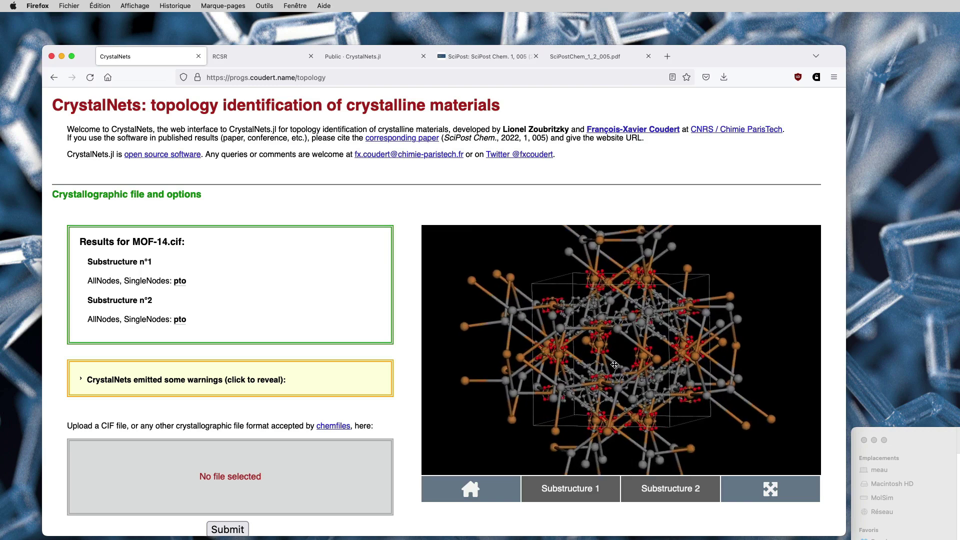
{"action": "scroll", "coordinate": [615, 364], "scroll_direction": "up", "scroll_amount": 3}
{"action": "mouse_move", "coordinate": [661, 488]}
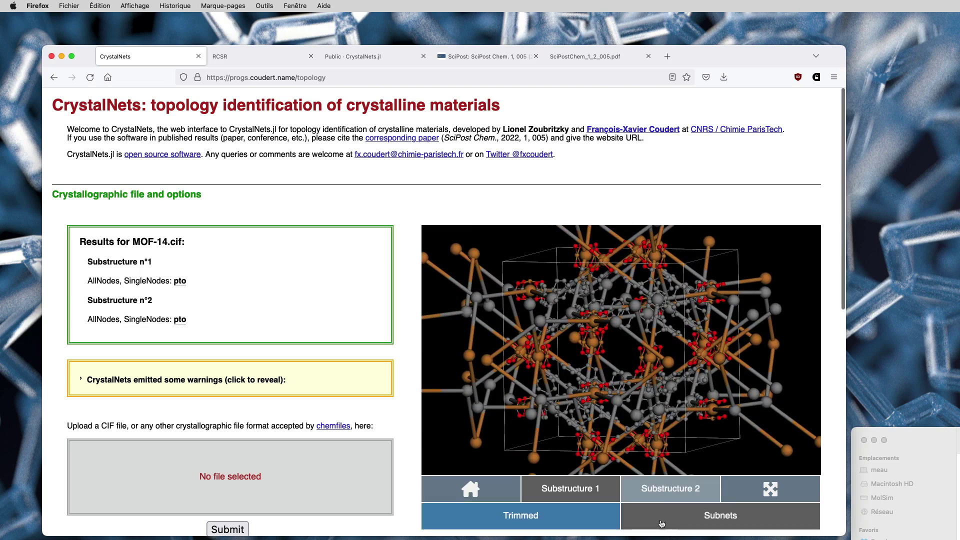
{"action": "left_click", "coordinate": [590, 521]}
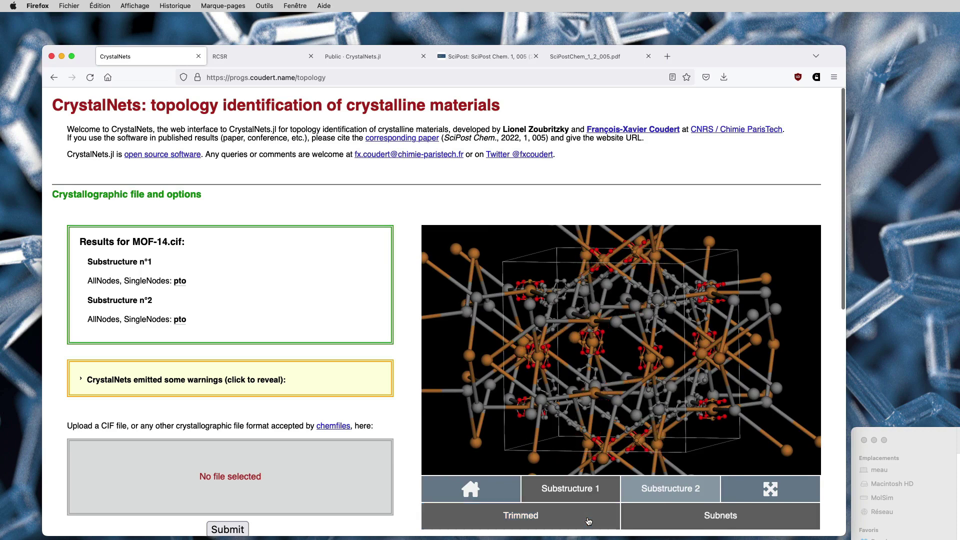
{"action": "left_click", "coordinate": [573, 515]}
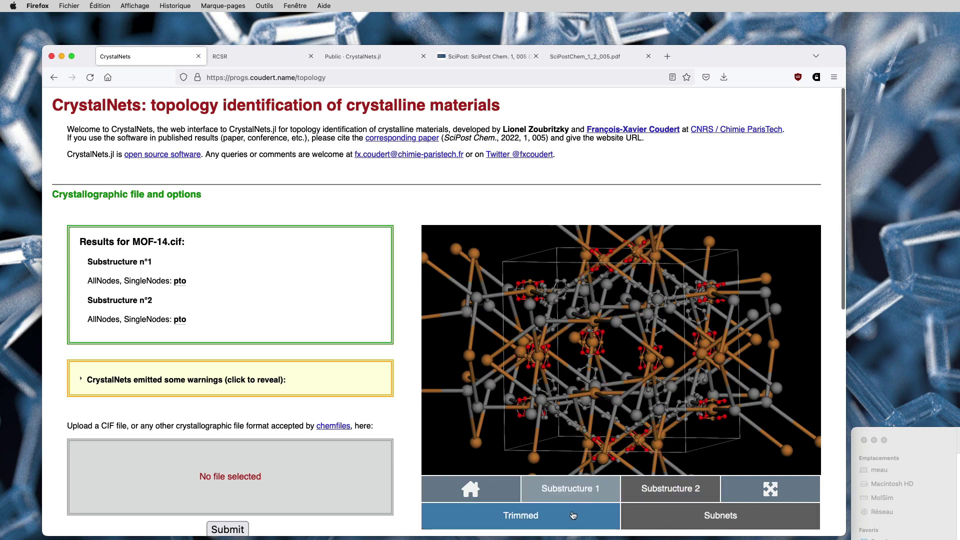
{"action": "left_click", "coordinate": [574, 515]}
- Hide the AllNodes subnet of Substructure 1 in the MOF-14 view
{"action": "mouse_move", "coordinate": [671, 524]}
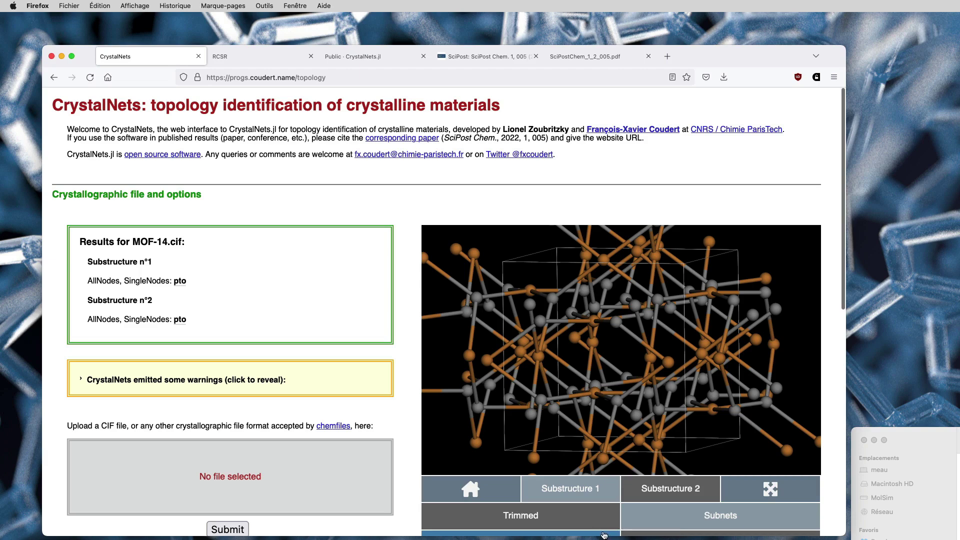
{"action": "scroll", "coordinate": [604, 514], "scroll_direction": "down", "scroll_amount": 3}
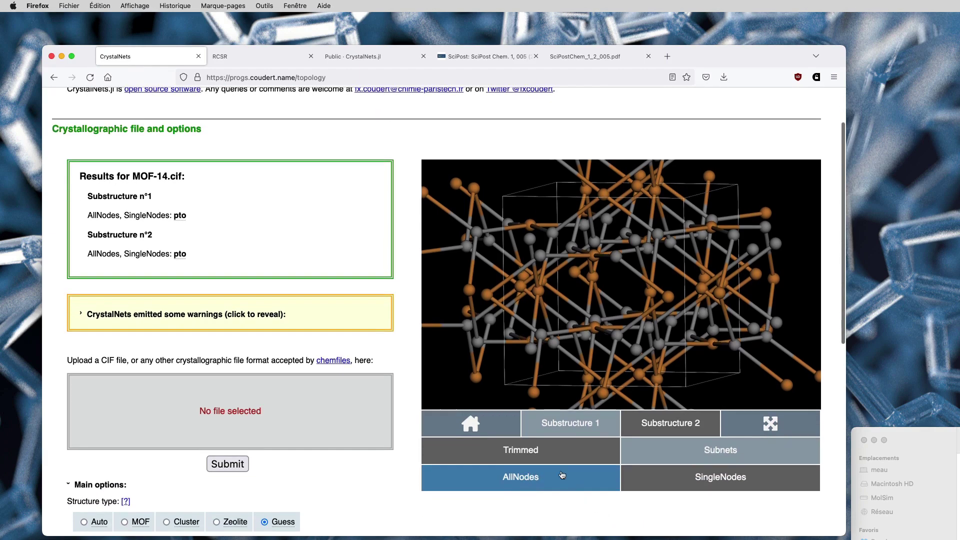
{"action": "left_click", "coordinate": [561, 476]}
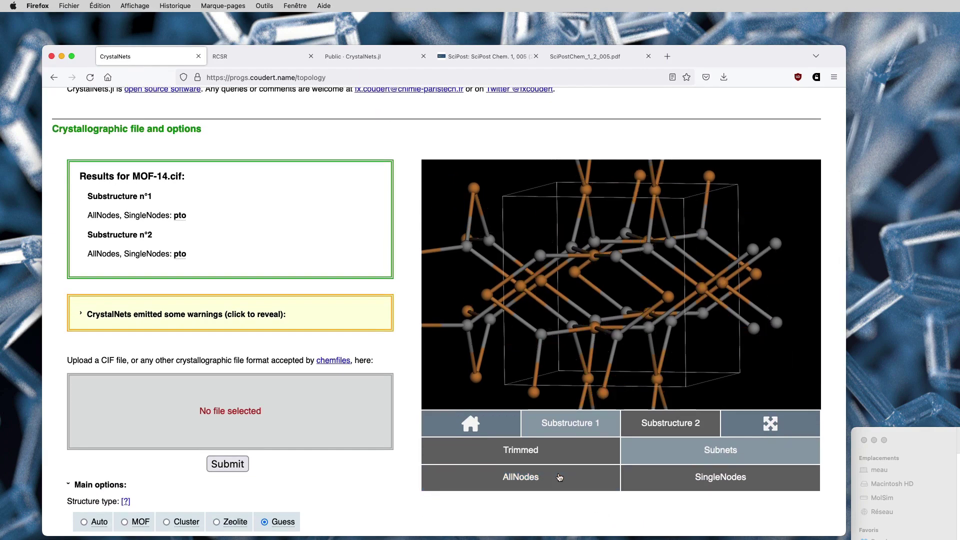
- Show the trimmed frameworks of Substructure 2 and Substructure 1 again in the MOF-14 view
{"action": "left_click", "coordinate": [645, 420]}
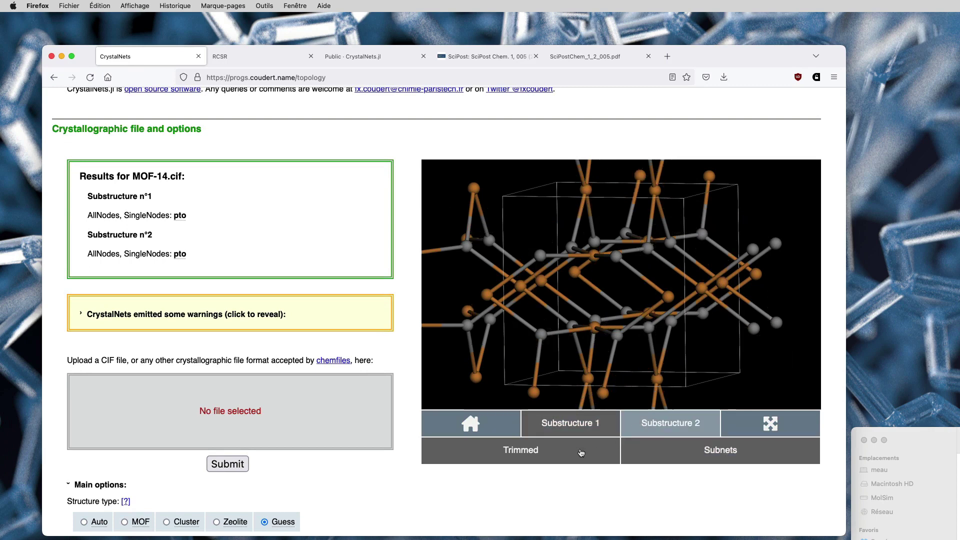
{"action": "left_click", "coordinate": [581, 452]}
{"action": "left_click", "coordinate": [583, 423]}
{"action": "left_click", "coordinate": [574, 451]}
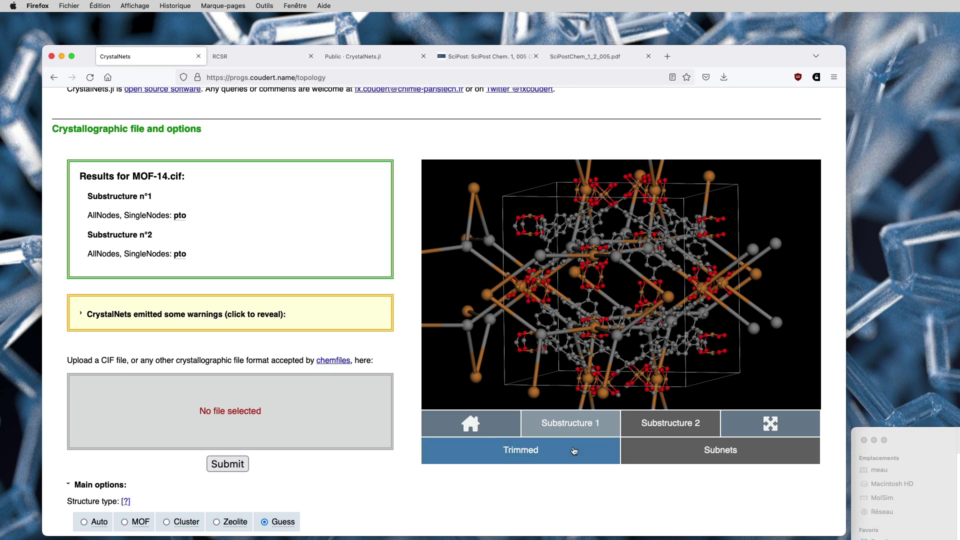
{"action": "left_click", "coordinate": [574, 450]}
{"action": "left_click", "coordinate": [574, 451]}
- Expand the warnings emitted for MOF-14.cif and highlight the lines about invalid bond numbers and disregarded input bonds
{"action": "scroll", "coordinate": [228, 244], "scroll_direction": "up", "scroll_amount": 3}
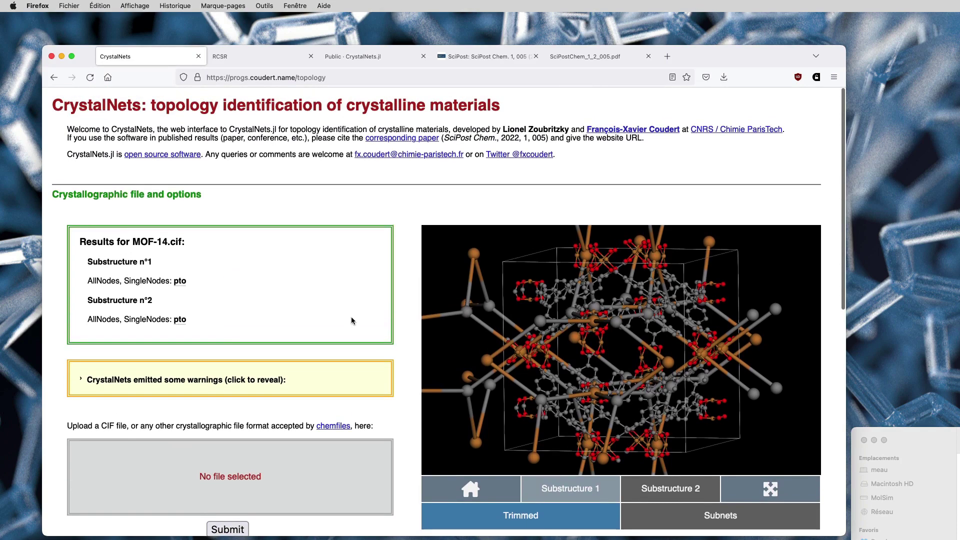
{"action": "left_click", "coordinate": [213, 383]}
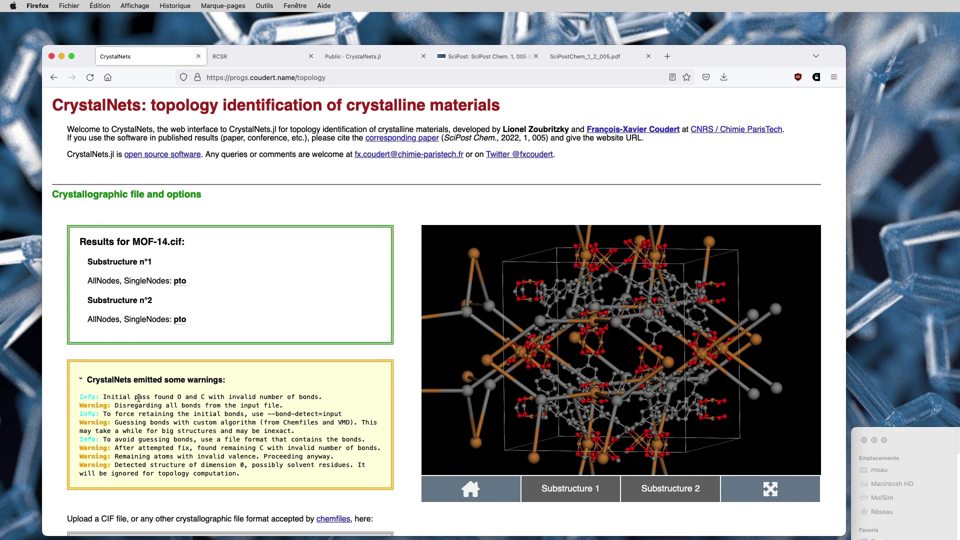
{"action": "triple_click", "coordinate": [139, 397]}
{"action": "mouse_move", "coordinate": [139, 397]}
{"action": "left_mouse_down"}
{"action": "mouse_move", "coordinate": [150, 412]}
{"action": "mouse_move", "coordinate": [156, 405]}
{"action": "left_mouse_up"}
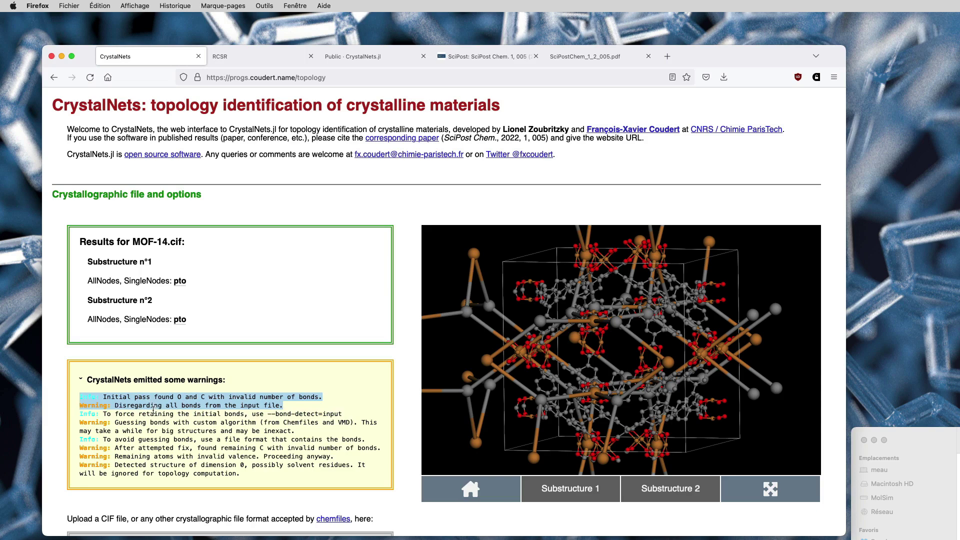
- Set the Bonding option to Input in the main options and return to the MOF-14 results
{"action": "scroll", "coordinate": [156, 417], "scroll_direction": "down", "scroll_amount": 1}
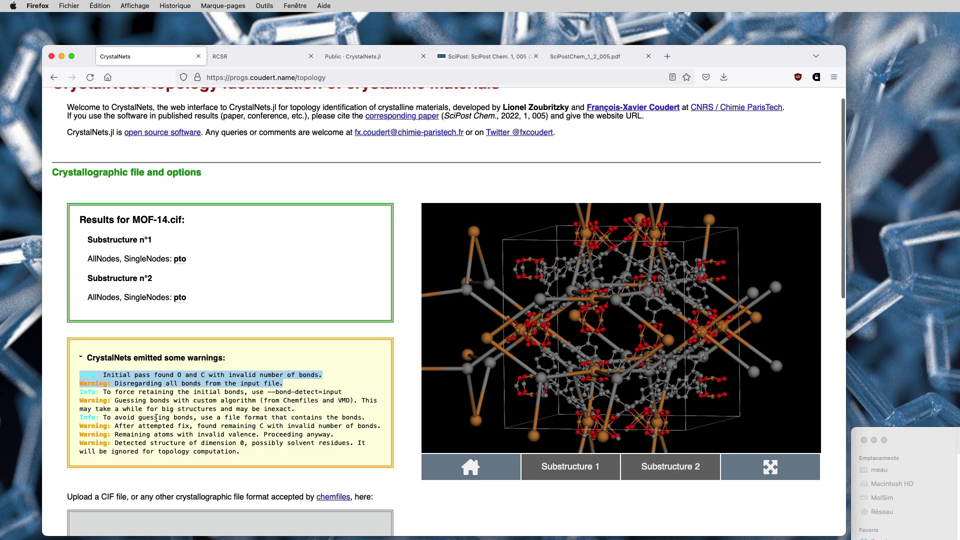
{"action": "scroll", "coordinate": [288, 439], "scroll_direction": "down", "scroll_amount": 9}
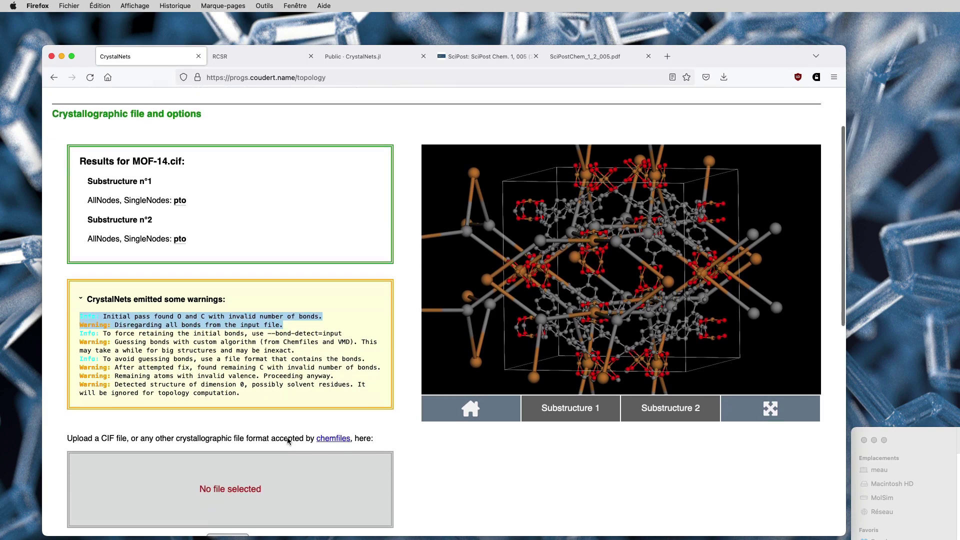
{"action": "scroll", "coordinate": [287, 441], "scroll_direction": "down", "scroll_amount": 2}
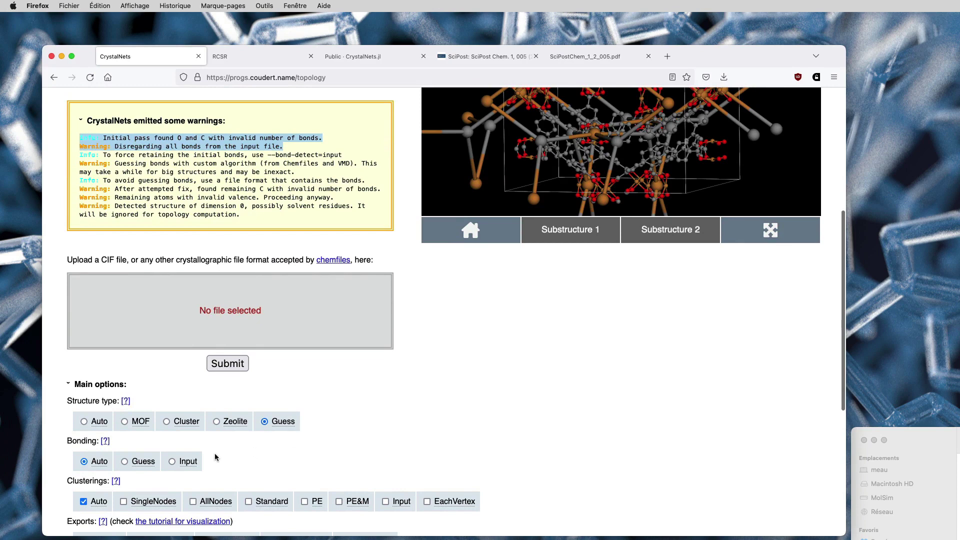
{"action": "mouse_move", "coordinate": [186, 463]}
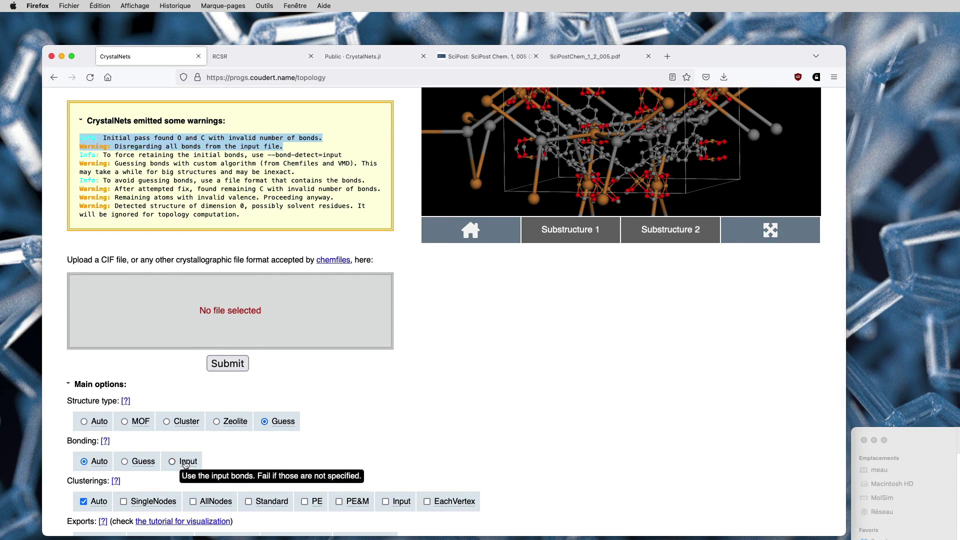
{"action": "left_click", "coordinate": [185, 463]}
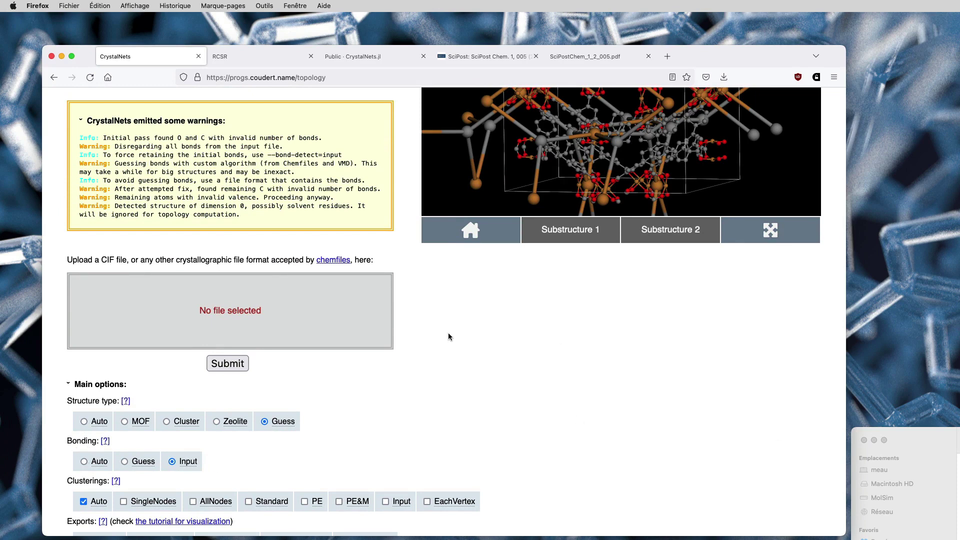
{"action": "scroll", "coordinate": [278, 360], "scroll_direction": "up", "scroll_amount": 3}
{"action": "scroll", "coordinate": [278, 359], "scroll_direction": "up", "scroll_amount": 1}
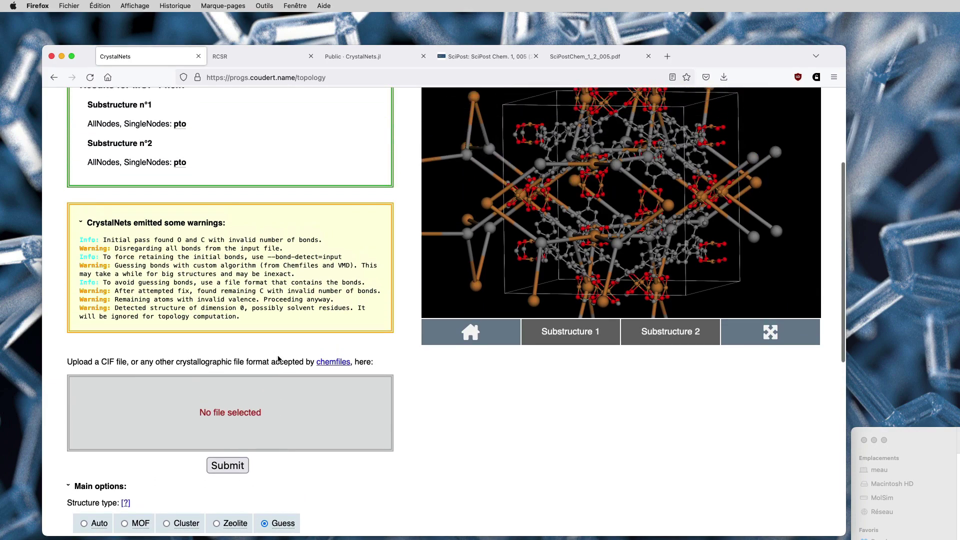
{"action": "scroll", "coordinate": [278, 359], "scroll_direction": "up", "scroll_amount": 6}
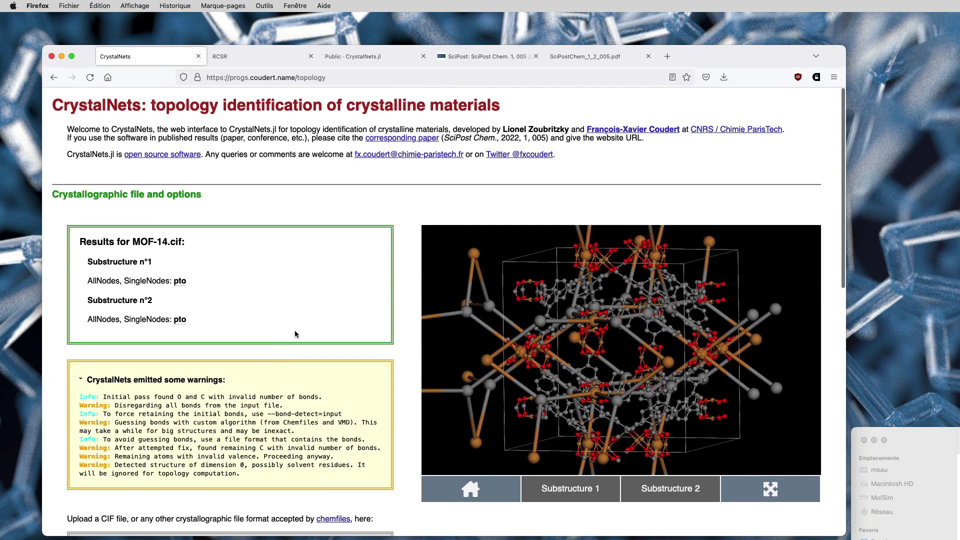
- Reload the CrystalNets page, upload MIL-101.cif and submit it for topology identification
{"action": "left_click", "coordinate": [299, 76]}
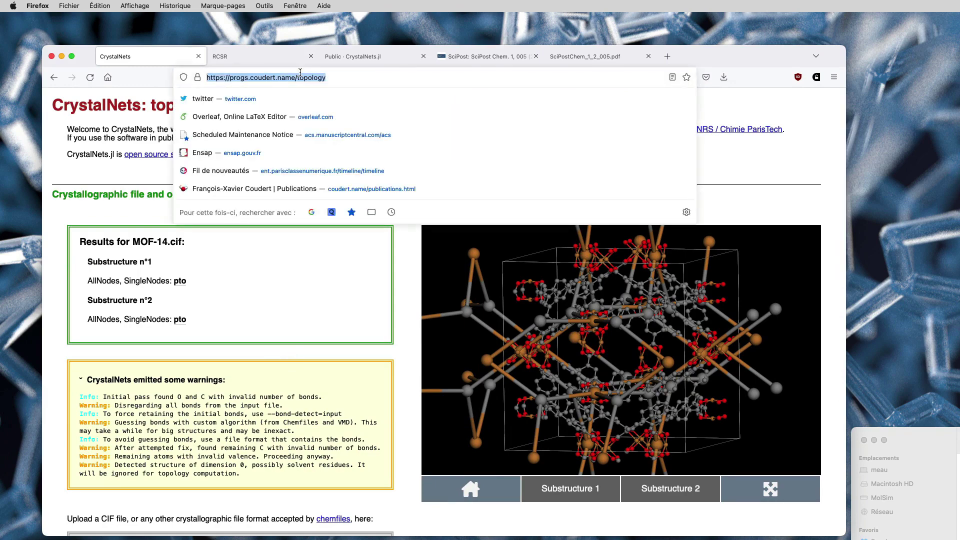
{"action": "key", "text": "Return"}
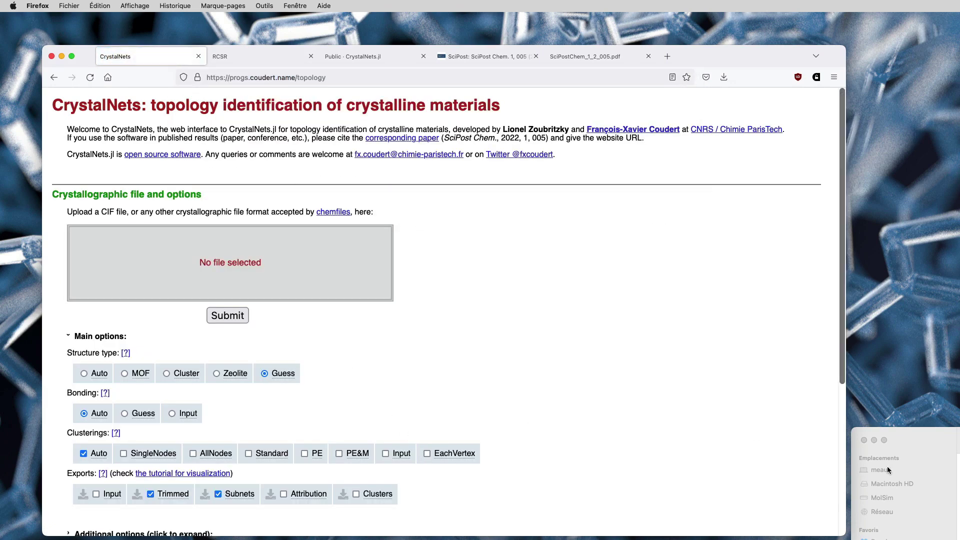
{"action": "left_click_drag", "start_coordinate": [925, 500], "coordinate": [236, 252]}
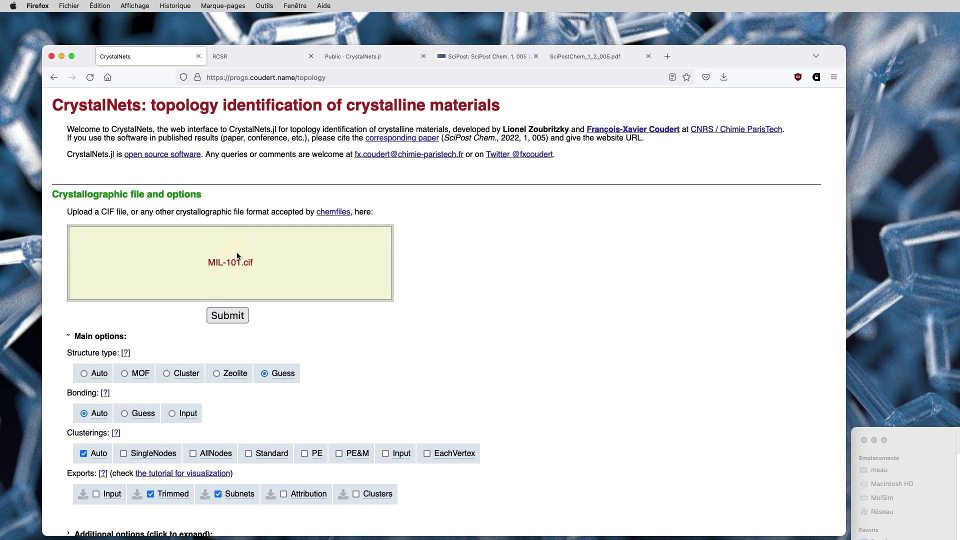
{"action": "left_click", "coordinate": [230, 316]}
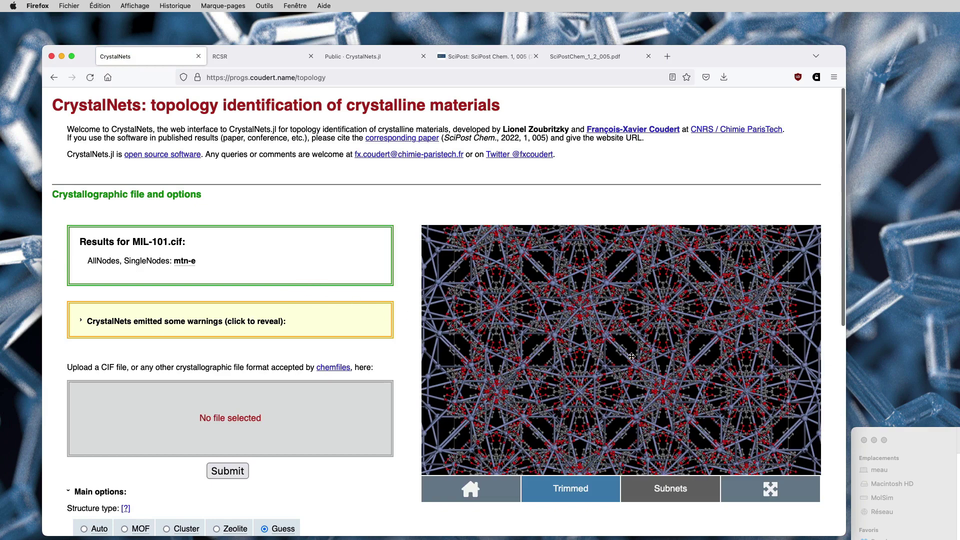
- Inspect the MIL-101 structure in 3D and hide its trimmed framework to examine the net alone from close up
{"action": "scroll", "coordinate": [632, 356], "scroll_direction": "down", "scroll_amount": 5}
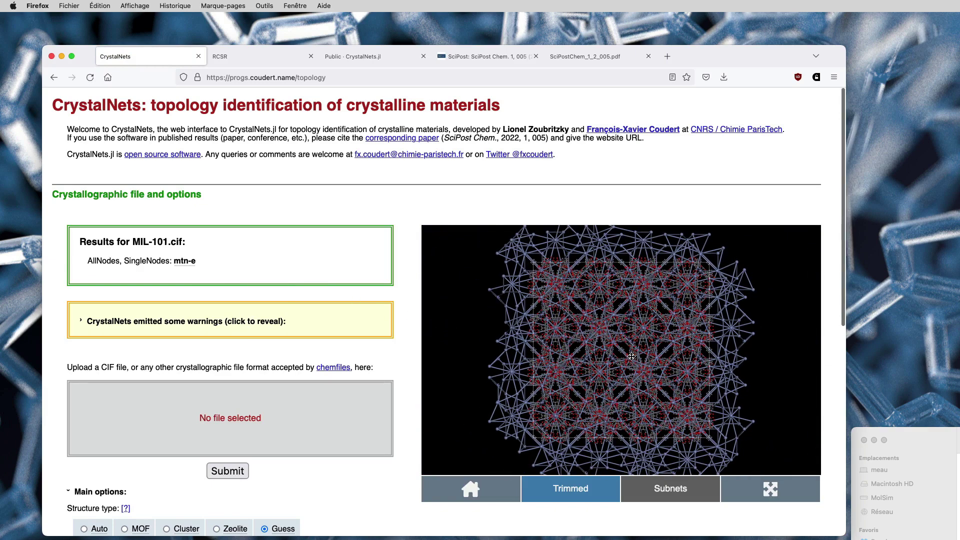
{"action": "scroll", "coordinate": [639, 355], "scroll_direction": "up", "scroll_amount": 1}
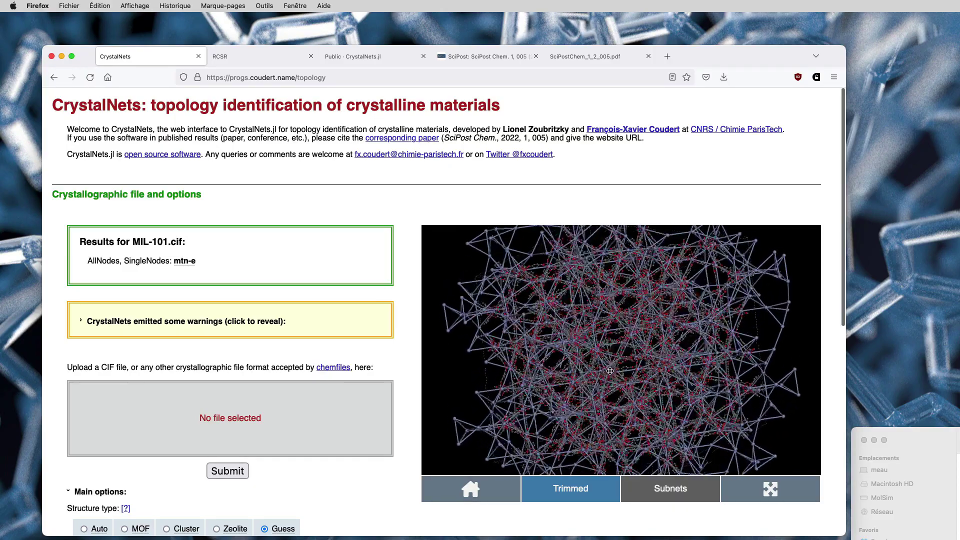
{"action": "left_click_drag", "start_coordinate": [623, 357], "coordinate": [615, 373]}
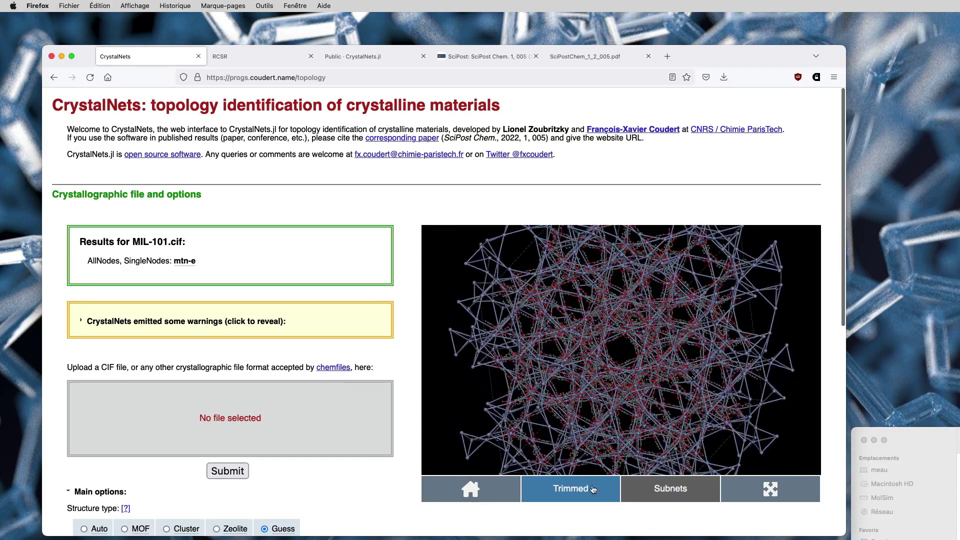
{"action": "left_click", "coordinate": [587, 494]}
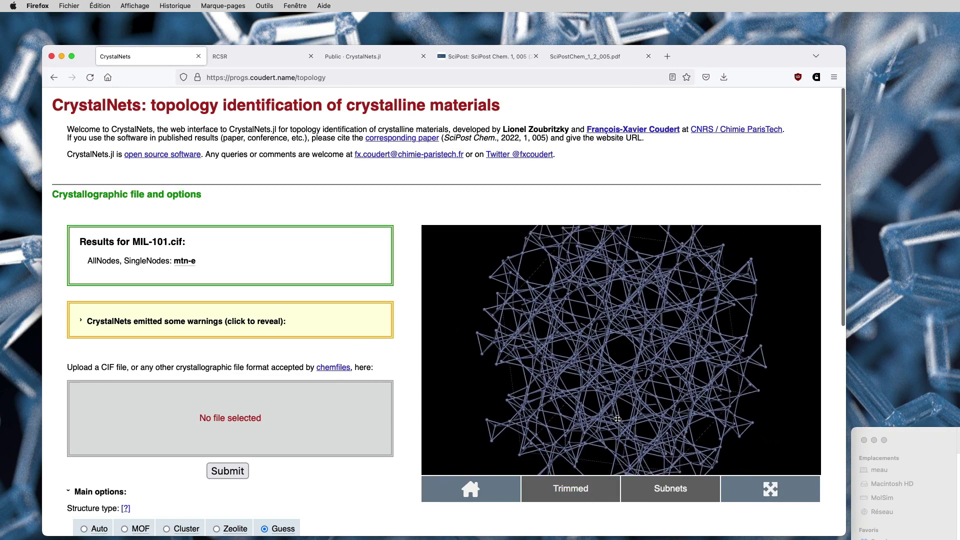
{"action": "scroll", "coordinate": [618, 419], "scroll_direction": "up", "scroll_amount": 2}
{"action": "left_click_drag", "start_coordinate": [617, 419], "coordinate": [640, 416]}
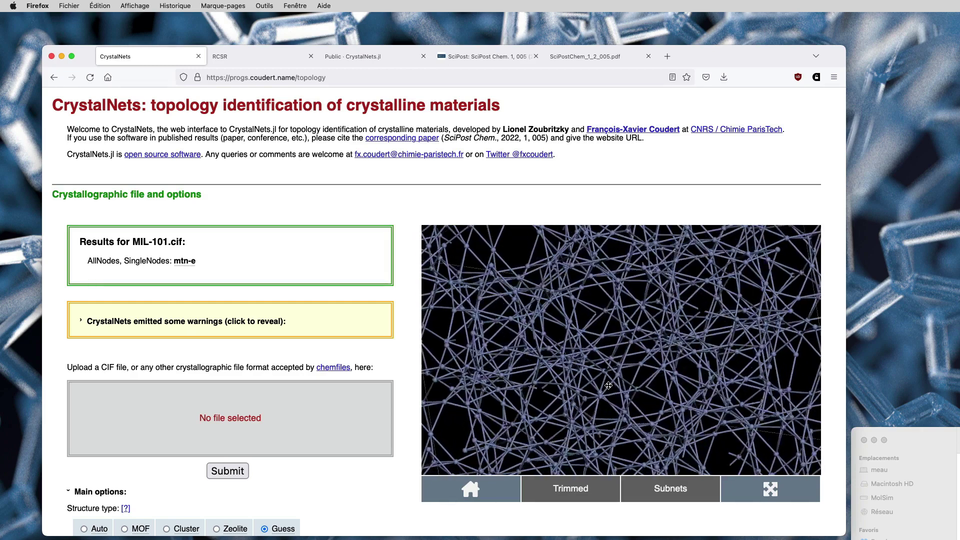
{"action": "scroll", "coordinate": [612, 387], "scroll_direction": "up", "scroll_amount": 3}
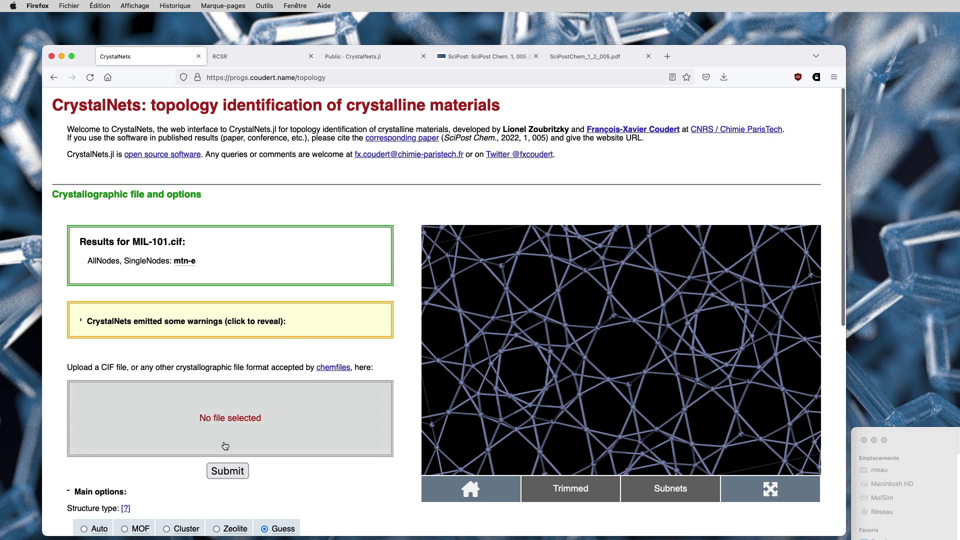
- Set the structure type to MOF below the MIL-101 results
{"action": "left_click", "coordinate": [122, 531]}
{"action": "scroll", "coordinate": [163, 511], "scroll_direction": "down", "scroll_amount": 1}
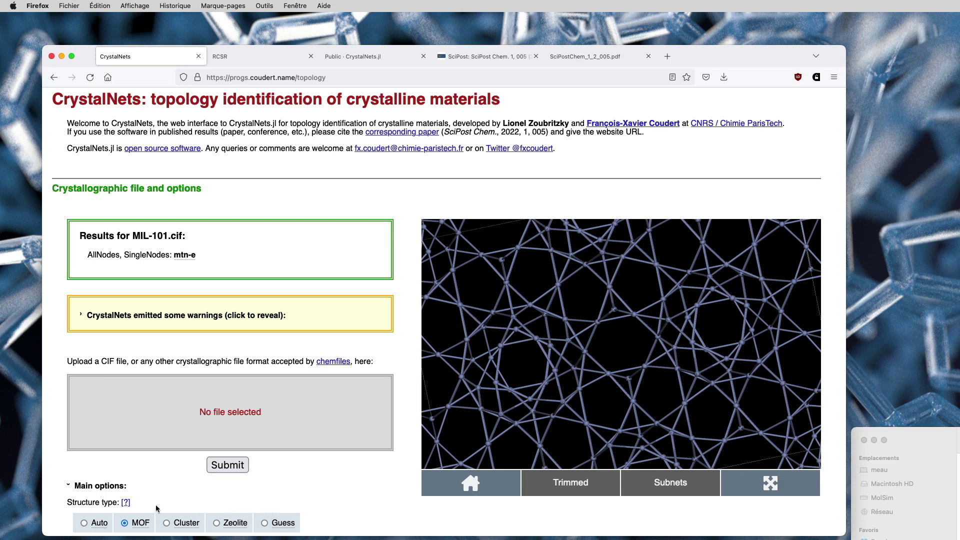
{"action": "scroll", "coordinate": [399, 502], "scroll_direction": "up", "scroll_amount": 1}
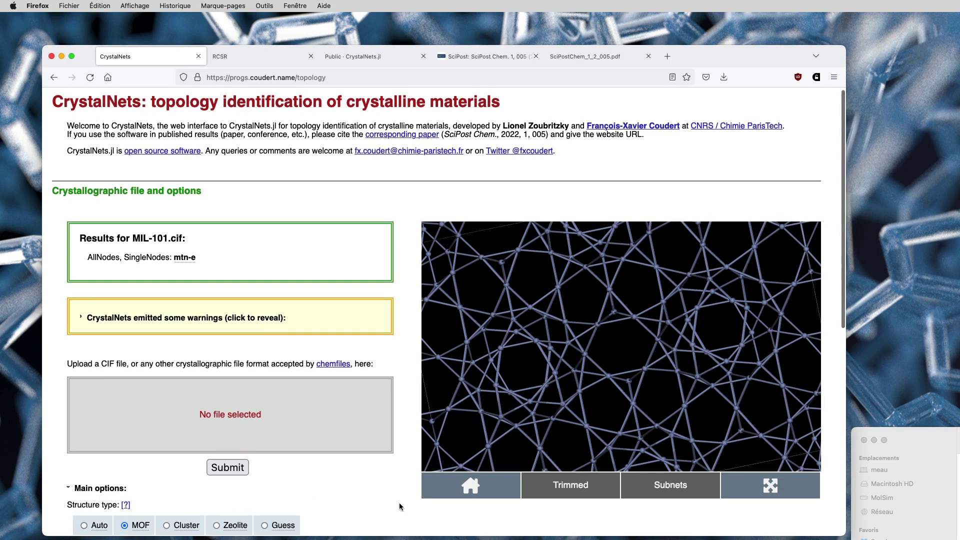
- Reload the CrystalNets page, upload MIL-47.cif and set its structure type to MOF
{"action": "left_click", "coordinate": [347, 78]}
{"action": "key", "text": "Return"}
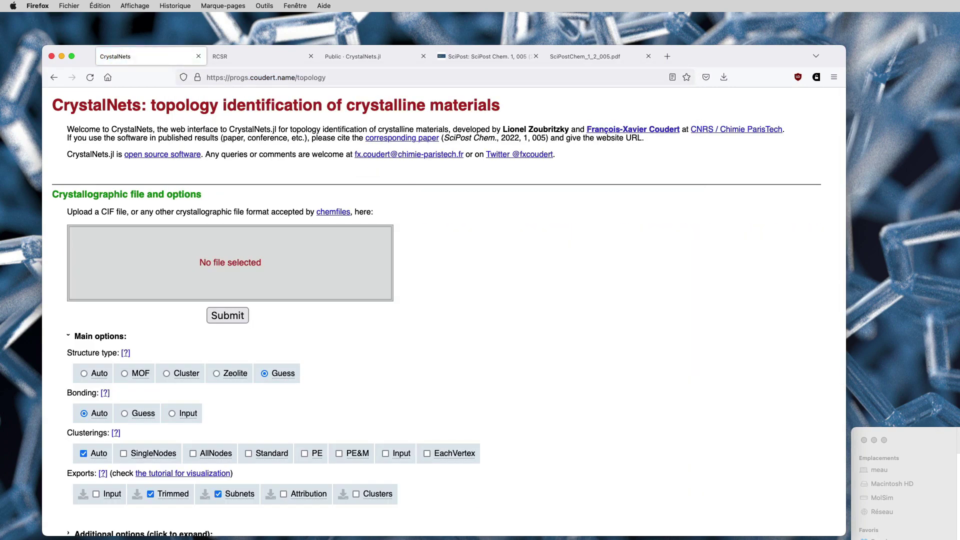
{"action": "left_click_drag", "start_coordinate": [320, 350], "coordinate": [300, 280]}
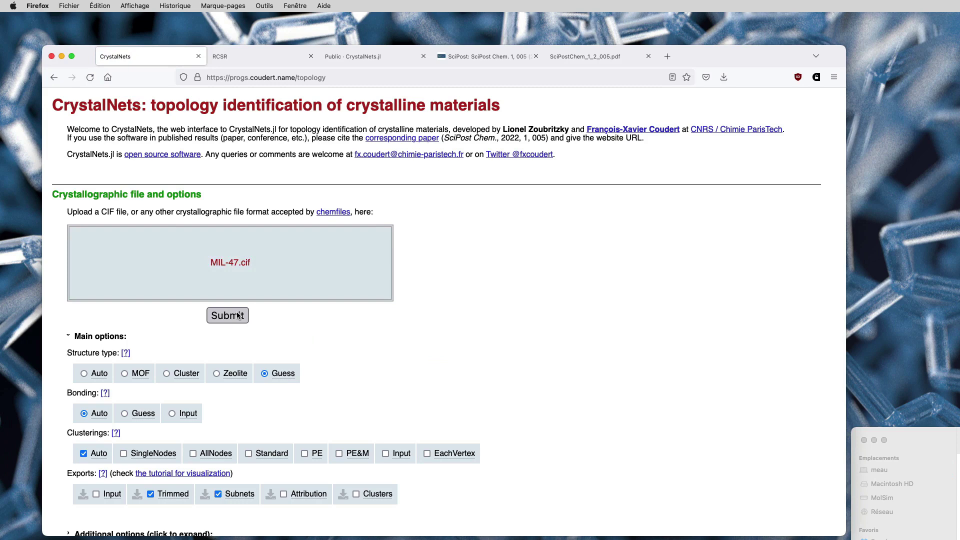
{"action": "left_click", "coordinate": [140, 374]}
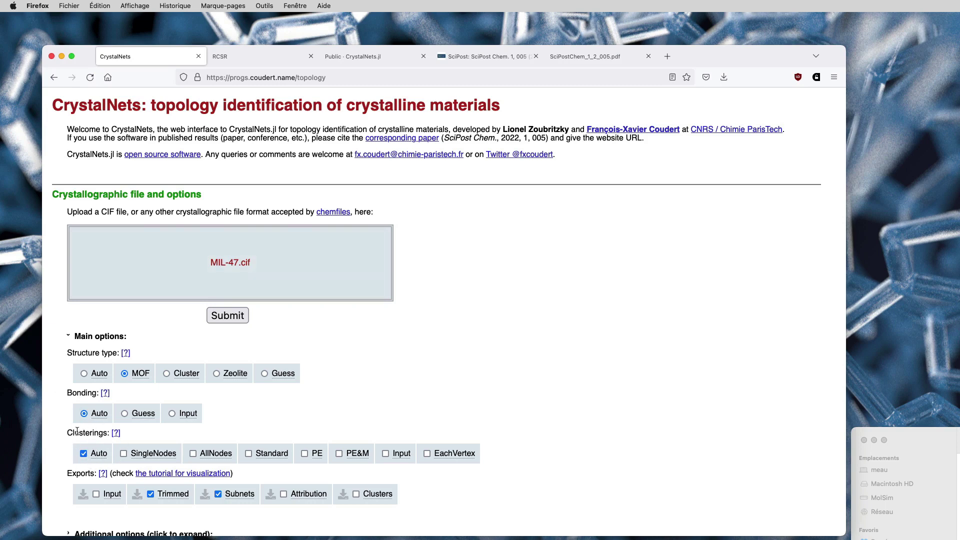
- Submit MIL-47.cif for topology identification and highlight the AllNodes and SingleNodes clustering labels in the results
{"action": "left_click", "coordinate": [228, 320]}
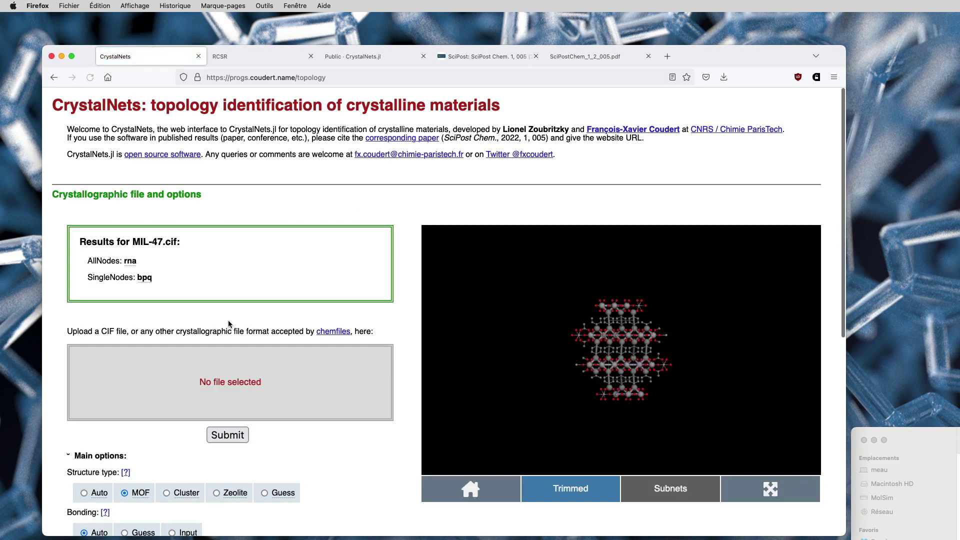
{"action": "triple_click", "coordinate": [96, 260]}
{"action": "triple_click", "coordinate": [101, 274]}
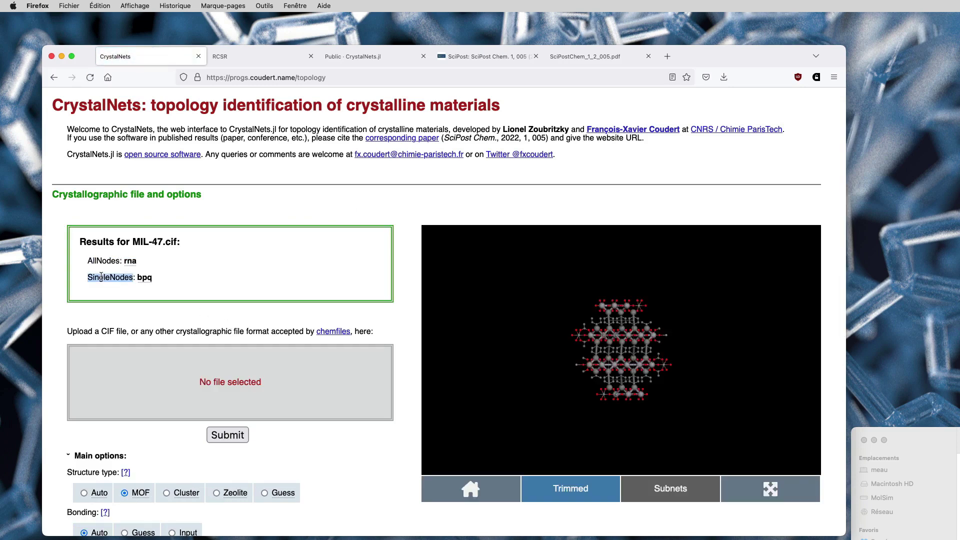
{"action": "left_click_drag", "start_coordinate": [102, 274], "coordinate": [100, 258]}
{"action": "left_click", "coordinate": [100, 258]}
- Inspect the MIL-47 framework in 3D along its channels and overlay the AllNodes subnet on it
{"action": "scroll", "coordinate": [647, 374], "scroll_direction": "down", "scroll_amount": 3}
{"action": "scroll", "coordinate": [646, 374], "scroll_direction": "up", "scroll_amount": 5}
{"action": "left_click_drag", "start_coordinate": [699, 365], "coordinate": [598, 362]}
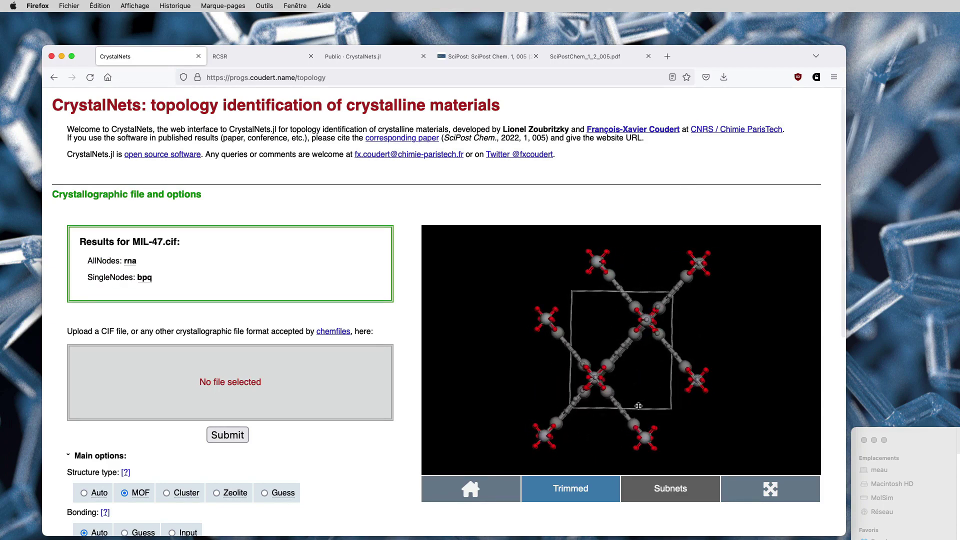
{"action": "left_click_drag", "start_coordinate": [639, 406], "coordinate": [695, 413]}
{"action": "left_click", "coordinate": [671, 505]}
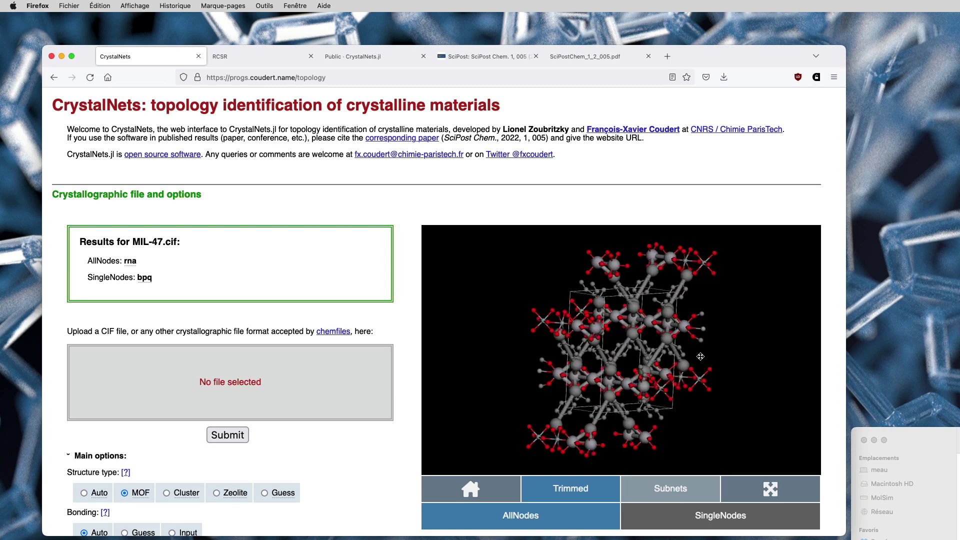
{"action": "left_click_drag", "start_coordinate": [707, 366], "coordinate": [708, 365]}
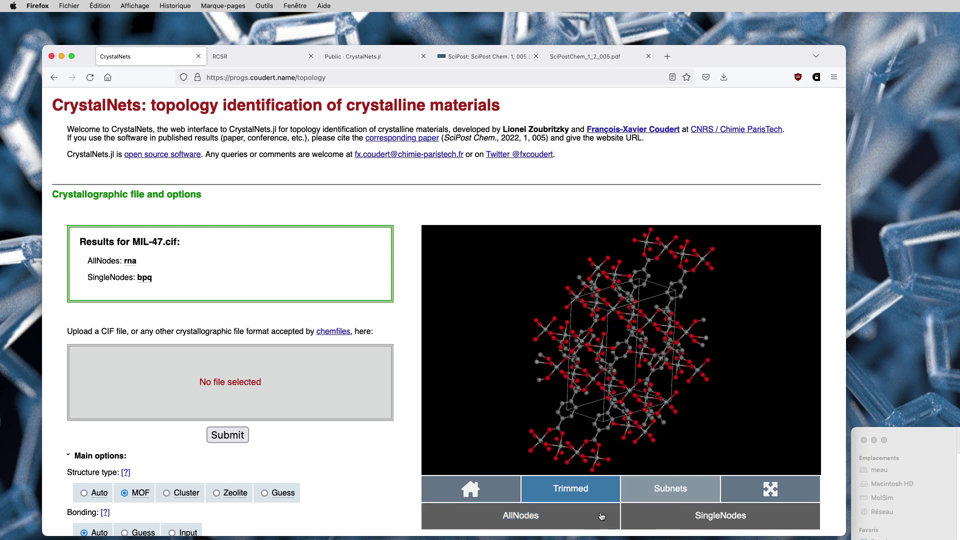
- Examine MIL-47 with only the SingleNodes subnet overlaid from several angles, then switch the overlay back to AllNodes
{"action": "left_click", "coordinate": [645, 520]}
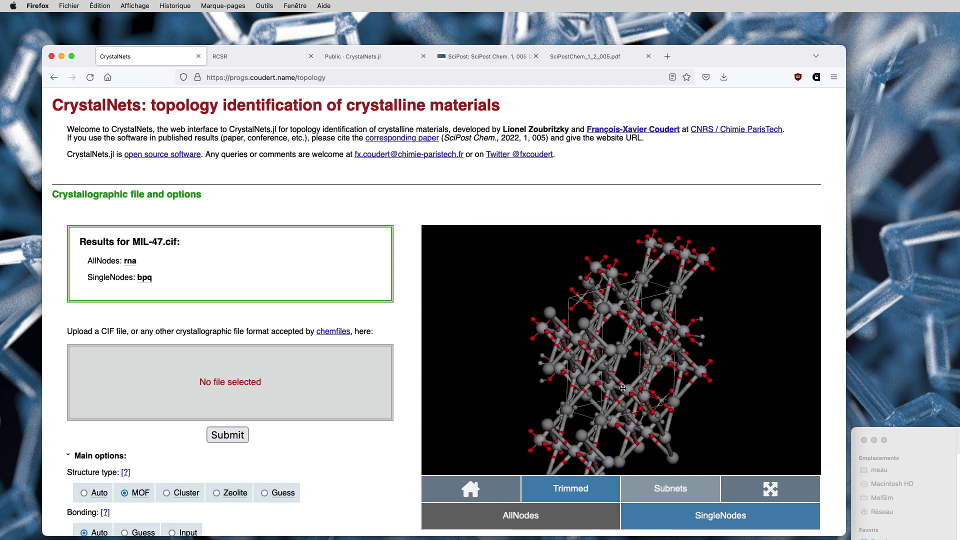
{"action": "left_click_drag", "start_coordinate": [622, 388], "coordinate": [638, 390]}
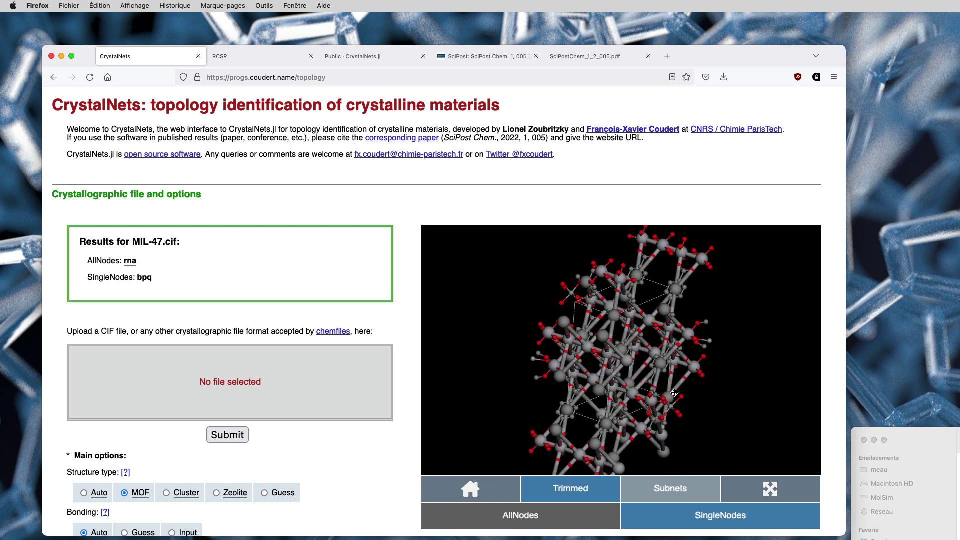
{"action": "left_click_drag", "start_coordinate": [674, 394], "coordinate": [661, 361]}
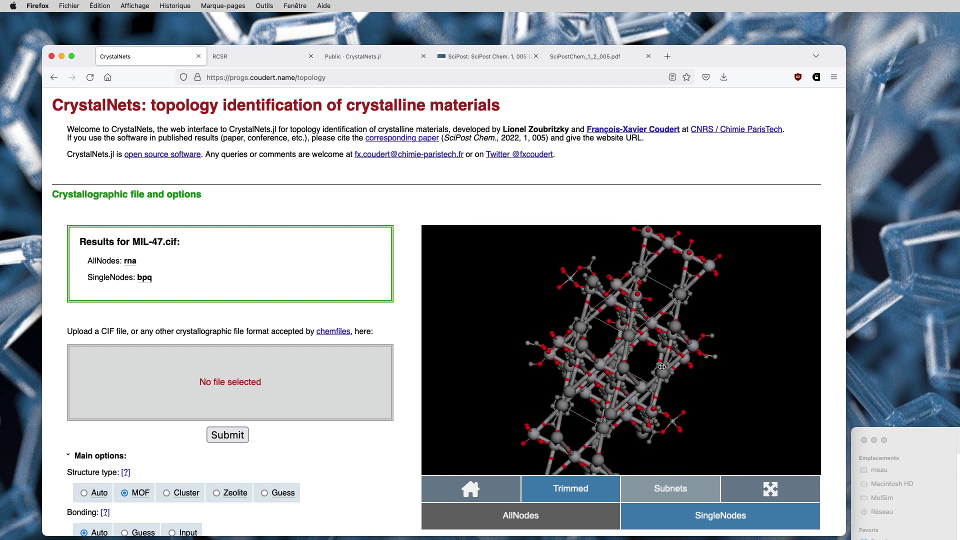
{"action": "left_click_drag", "start_coordinate": [704, 415], "coordinate": [655, 397]}
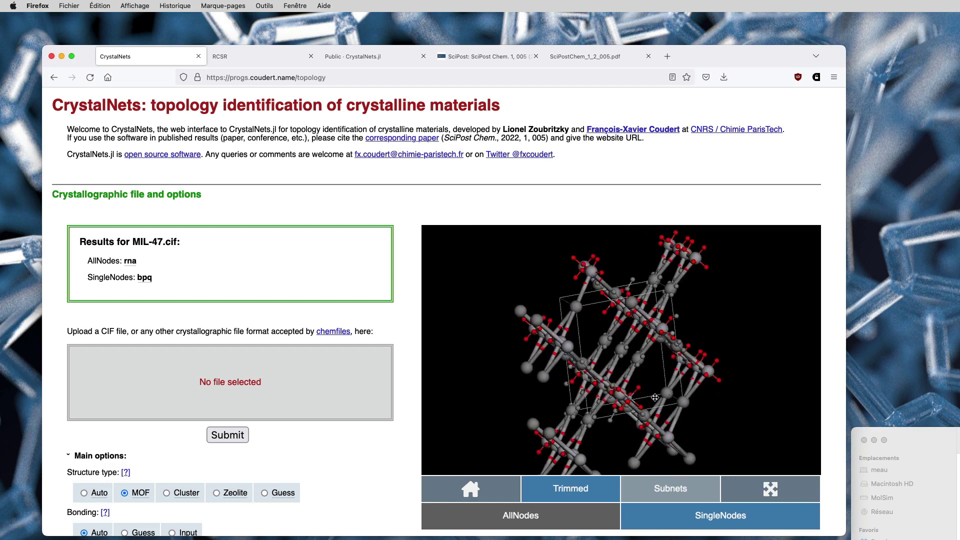
{"action": "left_click", "coordinate": [651, 525]}
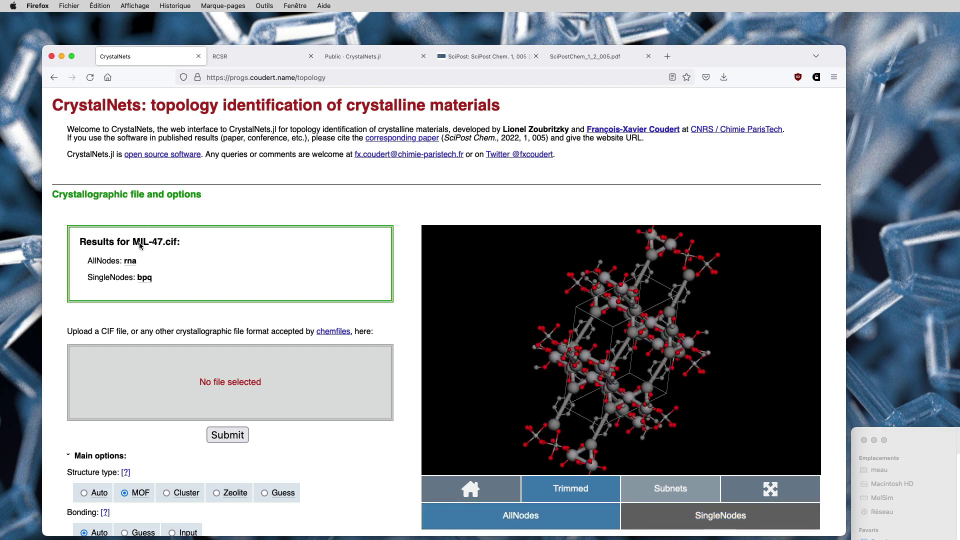
- Look up the rna and bpq nets from the MIL-47 results in RCSR, returning to the CrystalNets results after each
{"action": "left_click", "coordinate": [130, 260]}
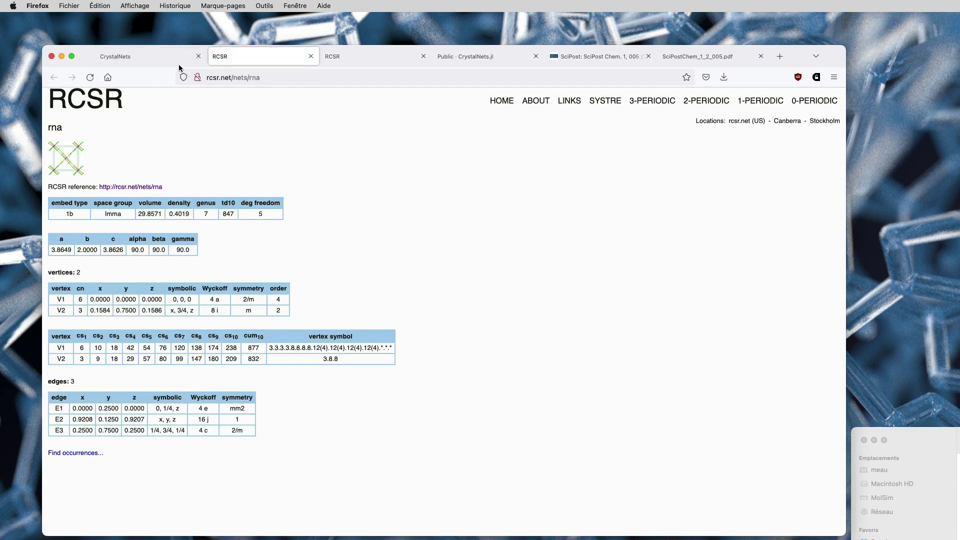
{"action": "left_click", "coordinate": [152, 56]}
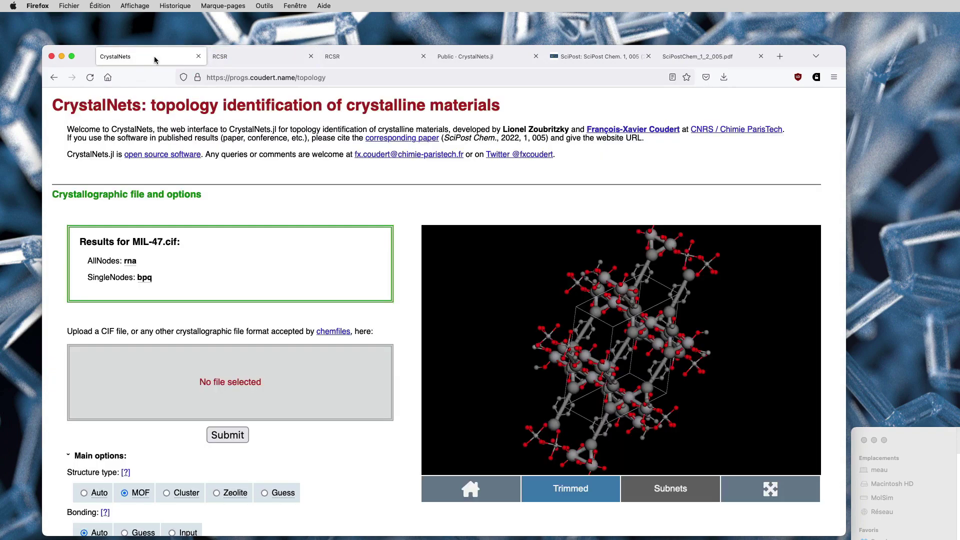
{"action": "left_click", "coordinate": [142, 278]}
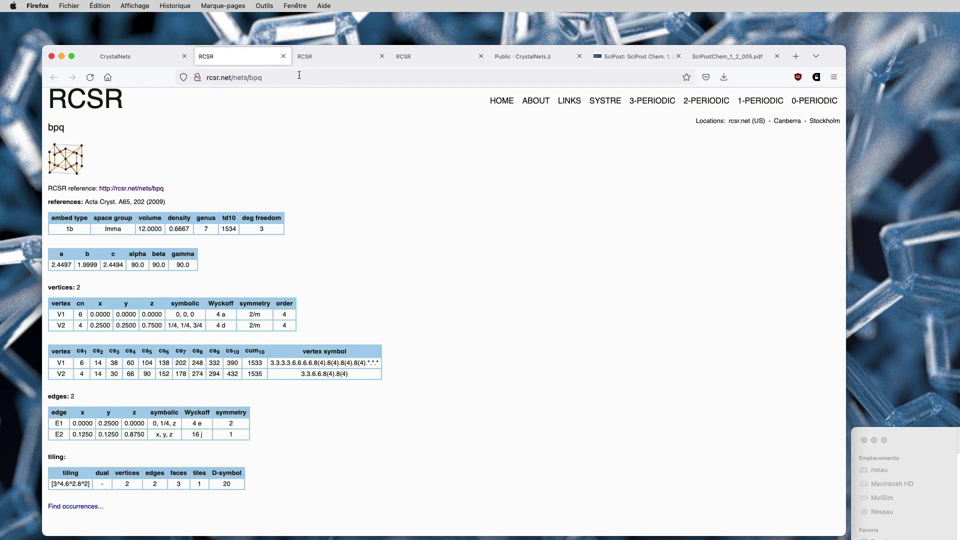
{"action": "left_click", "coordinate": [126, 55]}
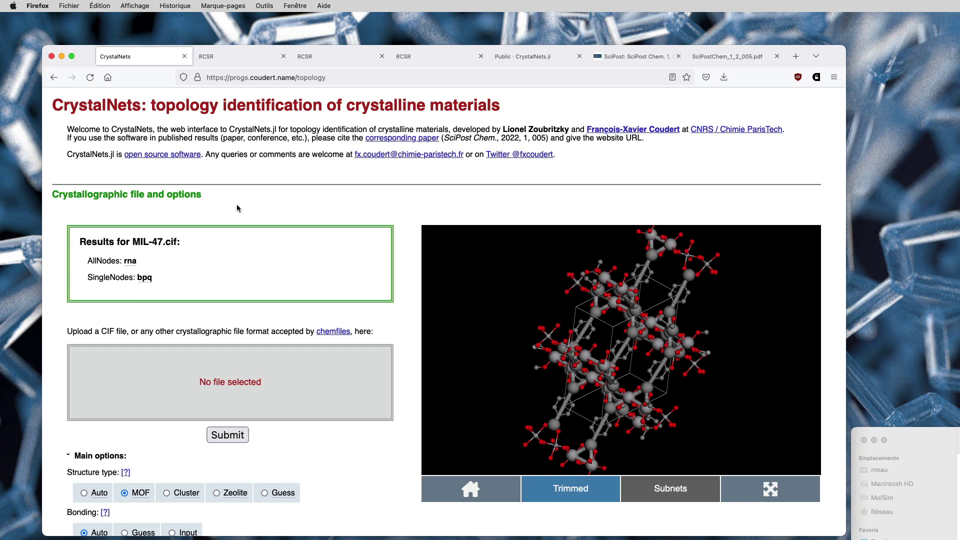
- Reload the CrystalNets page, upload -ITV.cif and submit it for topology identification
{"action": "left_click", "coordinate": [291, 77]}
{"action": "key", "text": "Return"}
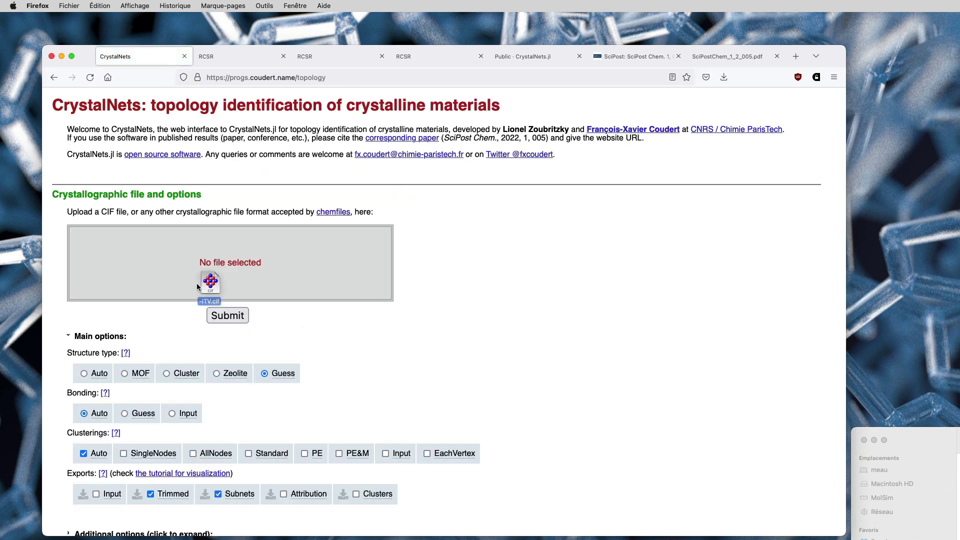
{"action": "left_click_drag", "start_coordinate": [196, 283], "coordinate": [199, 281]}
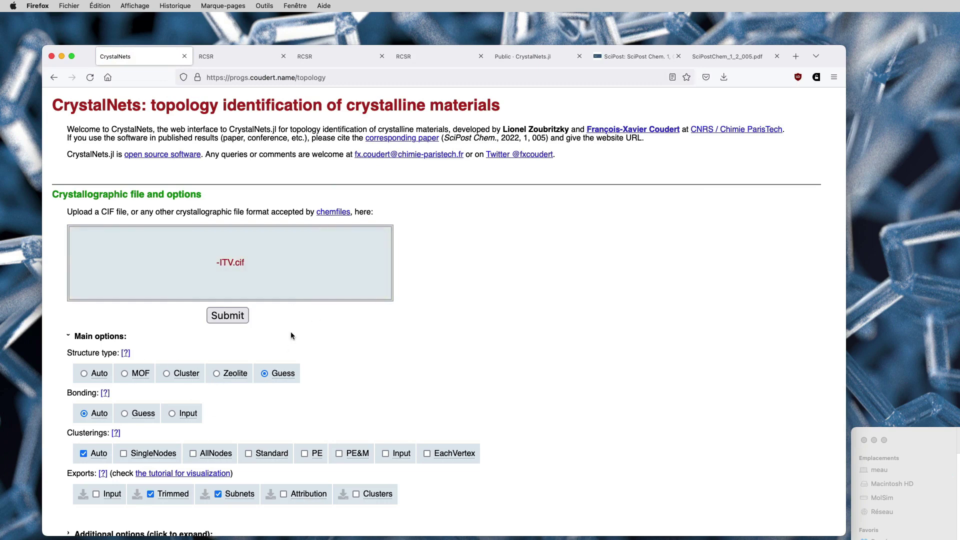
{"action": "left_click", "coordinate": [226, 315]}
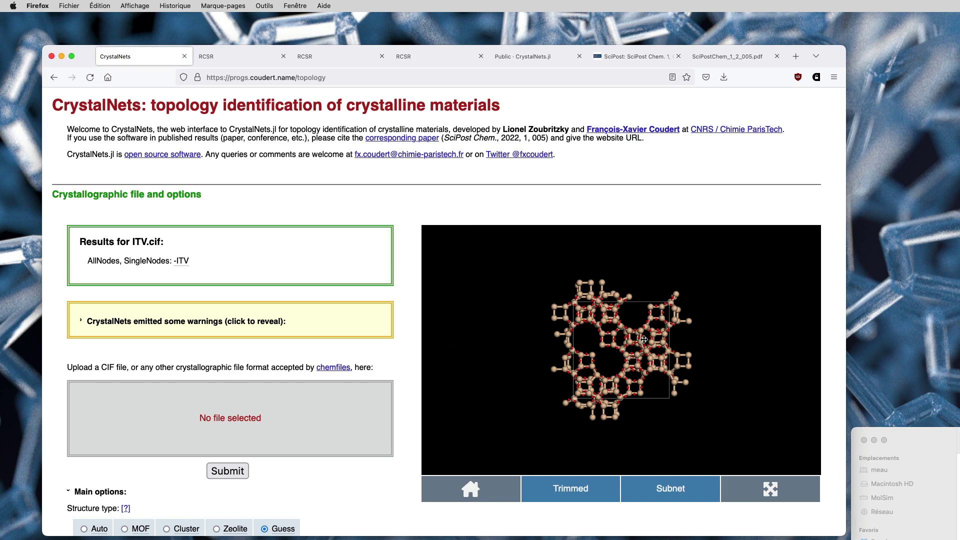
- Inspect the ITV zeolite in 3D from close up, comparing the structure with and without its trimmed framework and subnet
{"action": "scroll", "coordinate": [645, 356], "scroll_direction": "up", "scroll_amount": 10}
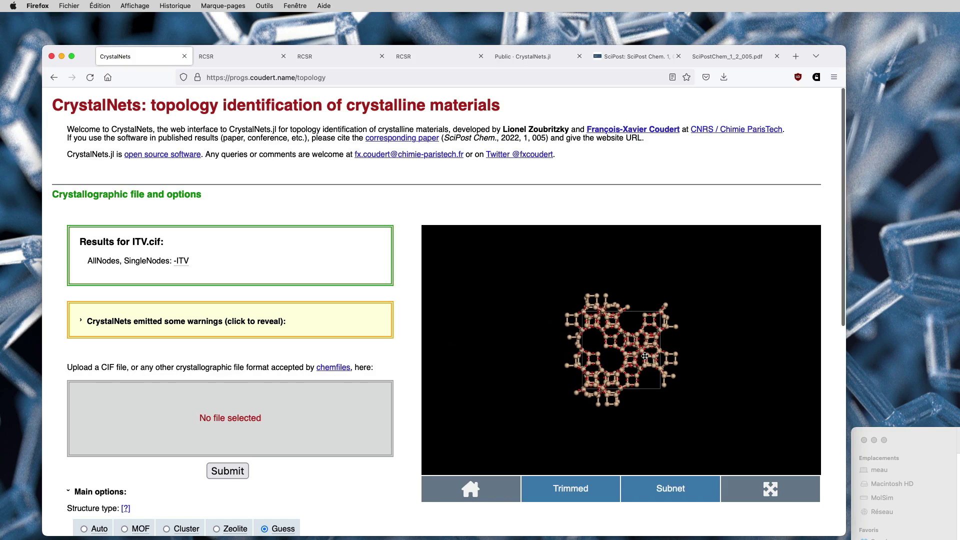
{"action": "left_click_drag", "start_coordinate": [622, 358], "coordinate": [566, 357]}
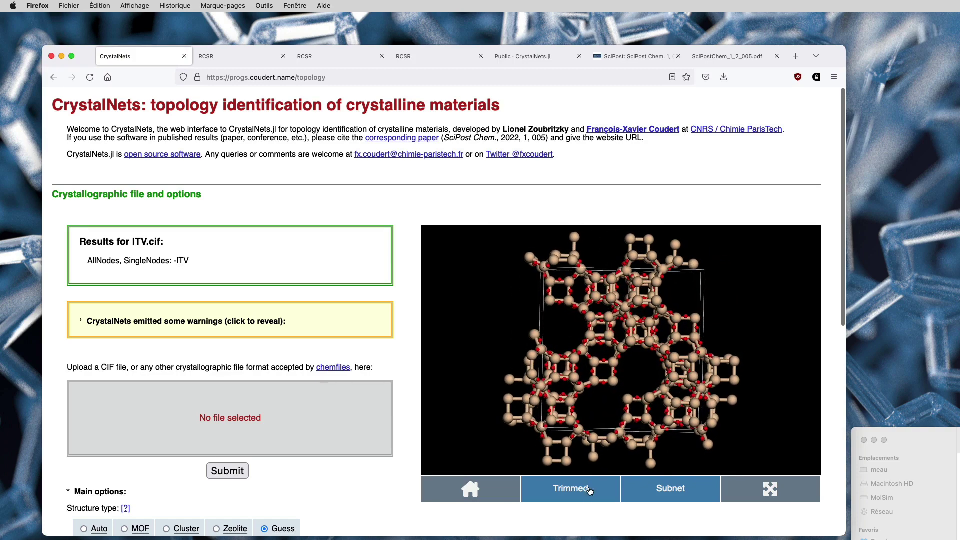
{"action": "scroll", "coordinate": [587, 389], "scroll_direction": "up", "scroll_amount": 5}
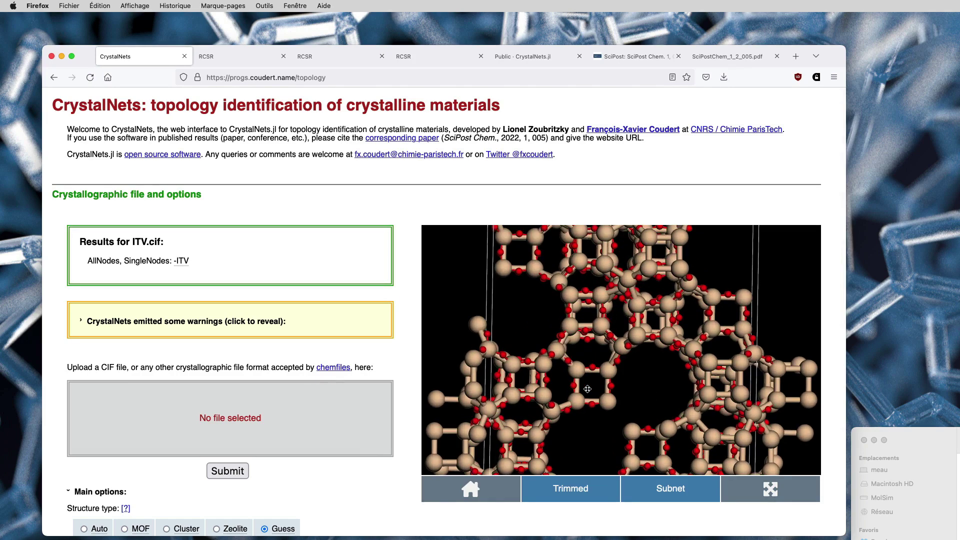
{"action": "scroll", "coordinate": [605, 396], "scroll_direction": "down", "scroll_amount": 5}
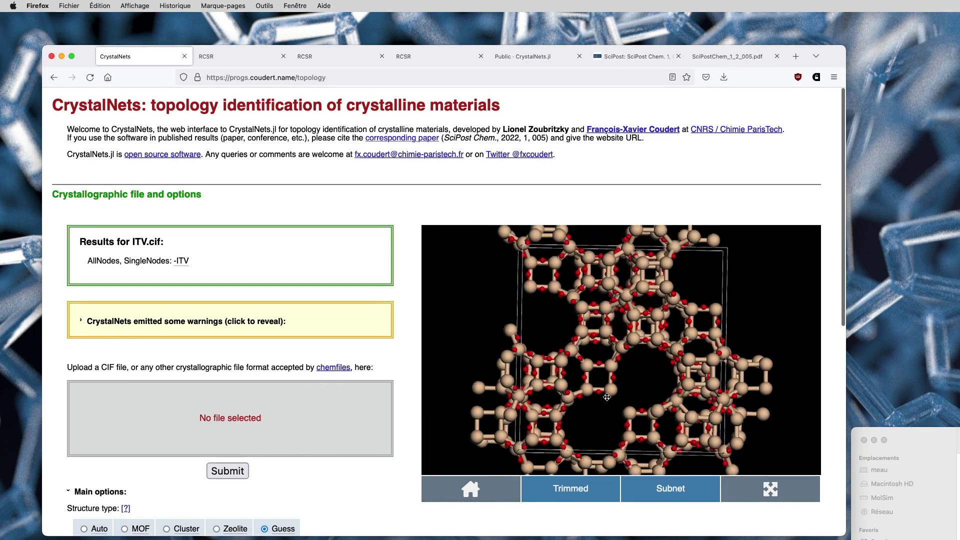
{"action": "left_click", "coordinate": [581, 488]}
{"action": "left_click", "coordinate": [645, 491]}
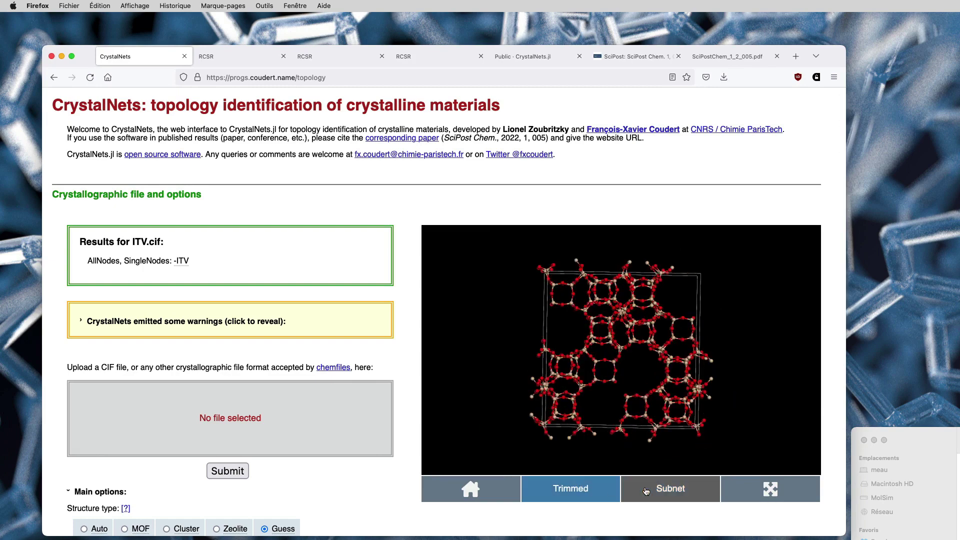
{"action": "left_click", "coordinate": [646, 491]}
{"action": "left_click", "coordinate": [646, 491]}
{"action": "left_click", "coordinate": [646, 491]}
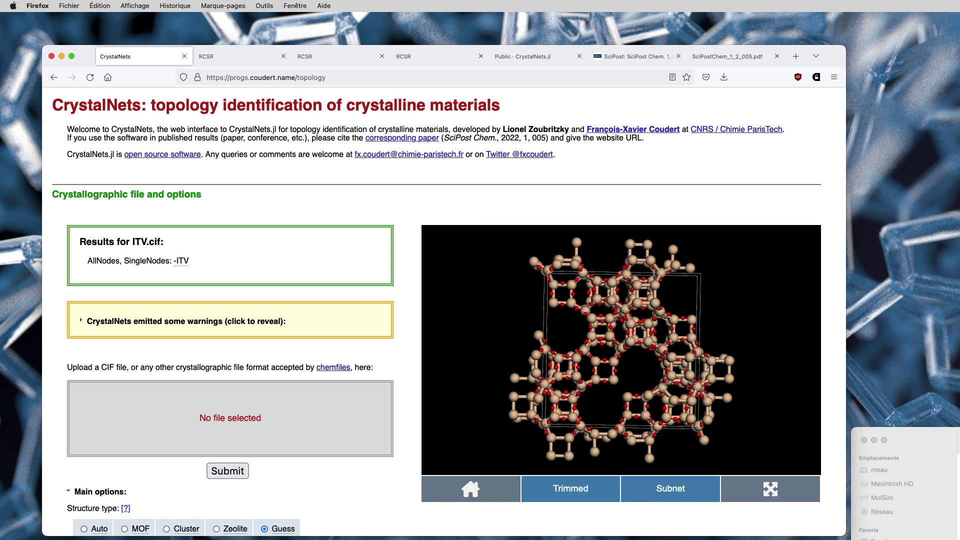
- Upload ZIF-64-GITTEJ.cif, submit it for topology identification and inspect the resulting structure in 3D
{"action": "left_click_drag", "start_coordinate": [723, 461], "coordinate": [233, 422]}
{"action": "left_click", "coordinate": [234, 472]}
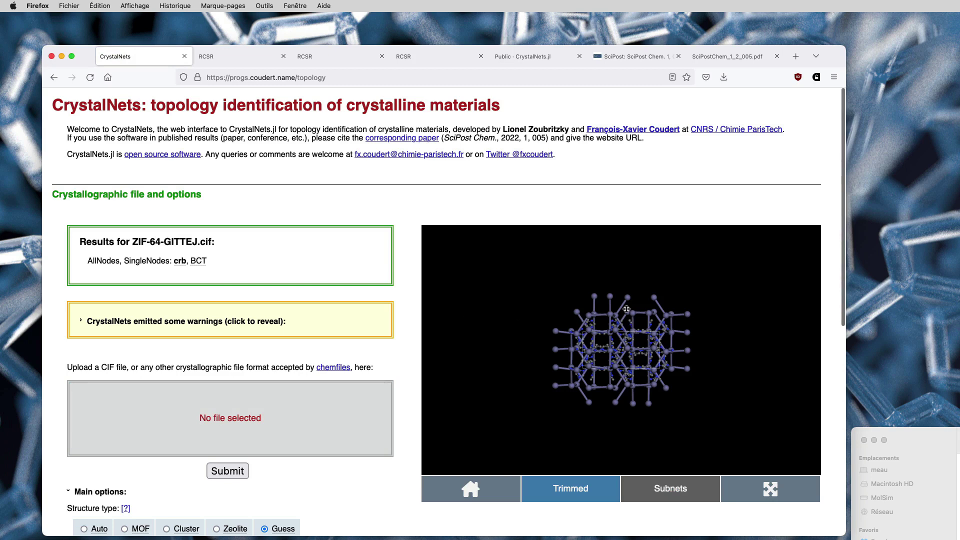
{"action": "left_click_drag", "start_coordinate": [626, 309], "coordinate": [625, 371]}
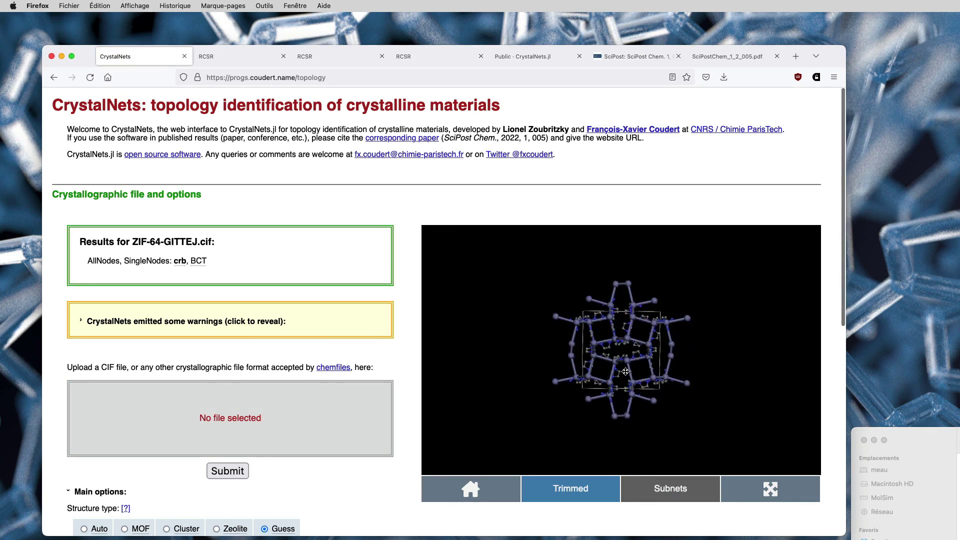
{"action": "scroll", "coordinate": [625, 371], "scroll_direction": "up", "scroll_amount": 5}
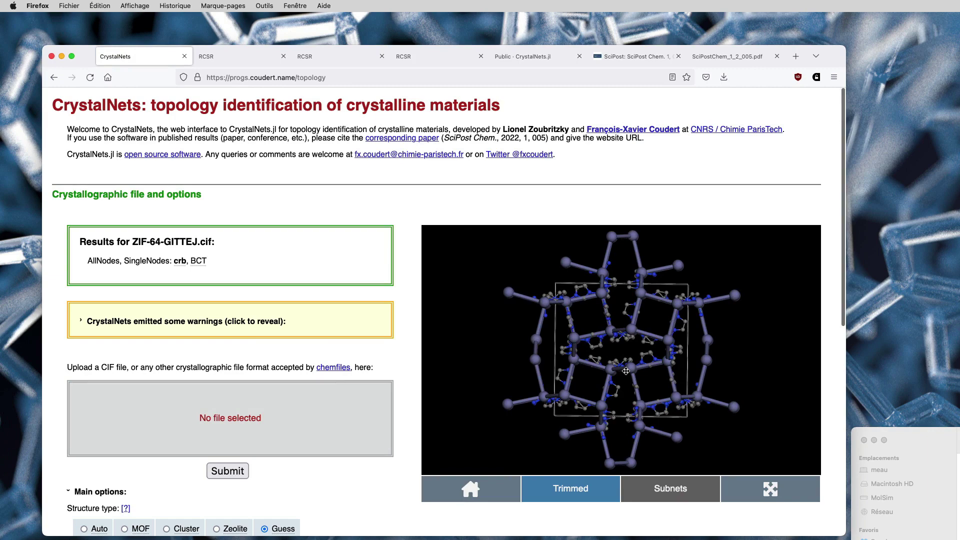
{"action": "mouse_move", "coordinate": [680, 342]}
{"action": "left_mouse_down"}
{"action": "mouse_move", "coordinate": [641, 345]}
{"action": "mouse_move", "coordinate": [681, 343]}
{"action": "left_mouse_up"}
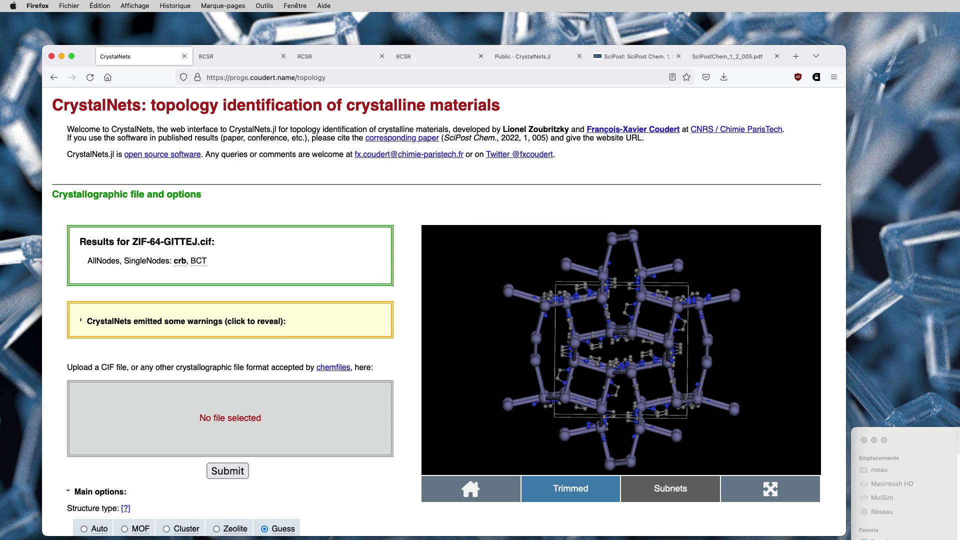
- Upload ZnS.cif, submit it for topology identification and inspect its structure in 3D from close up
{"action": "left_click_drag", "start_coordinate": [265, 375], "coordinate": [247, 401]}
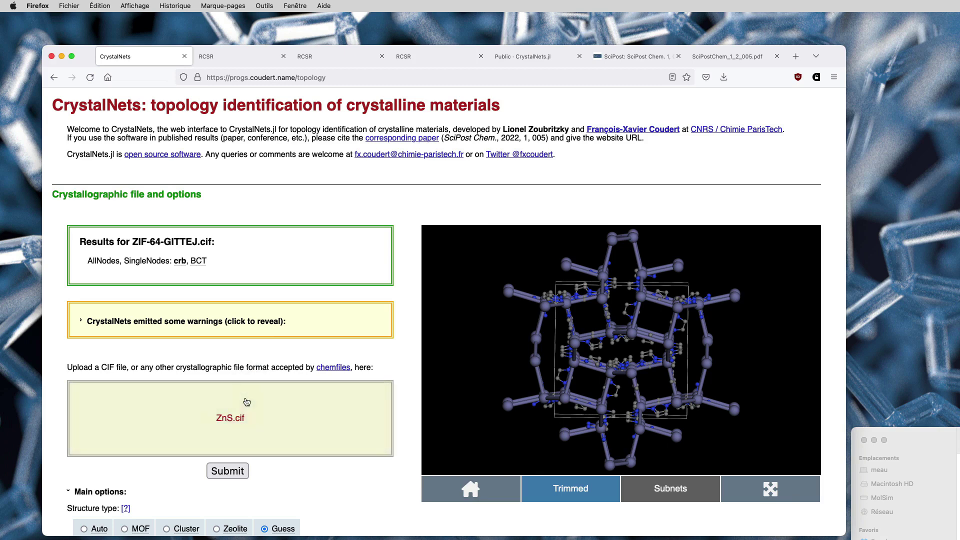
{"action": "left_click", "coordinate": [227, 472]}
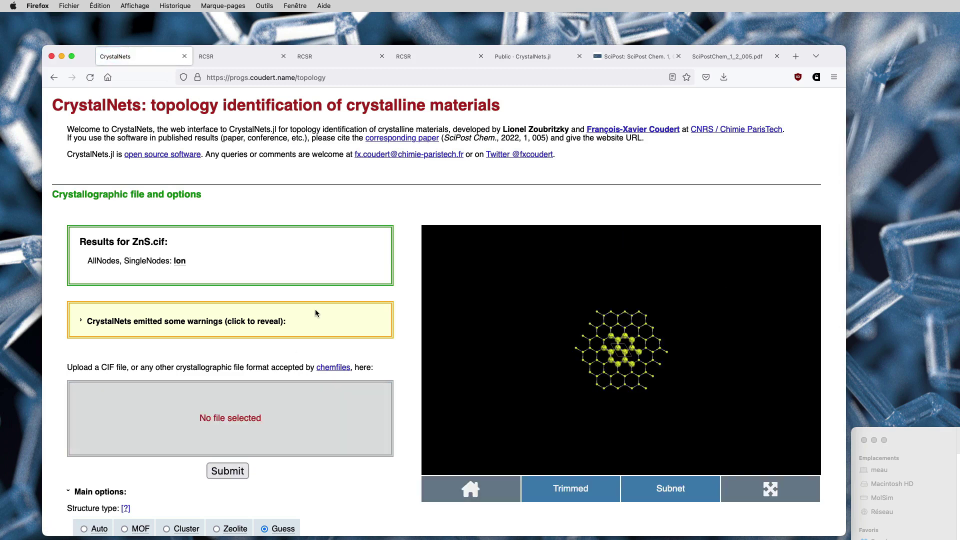
{"action": "scroll", "coordinate": [625, 356], "scroll_direction": "up", "scroll_amount": 6}
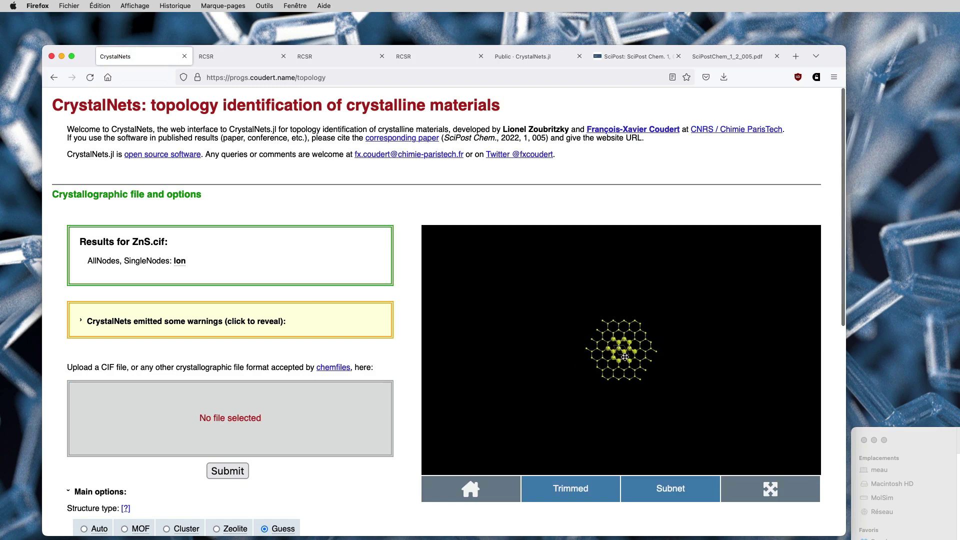
{"action": "left_click_drag", "start_coordinate": [661, 360], "coordinate": [558, 363]}
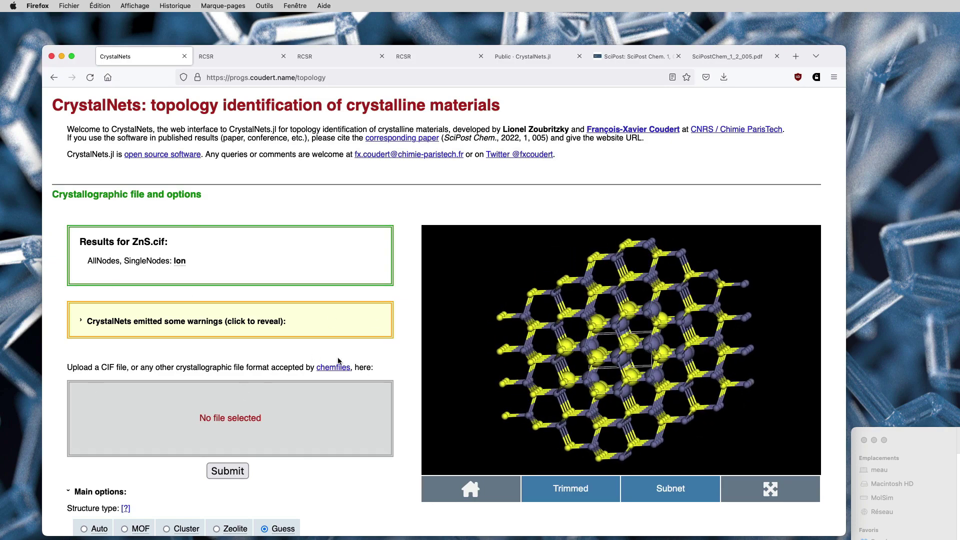